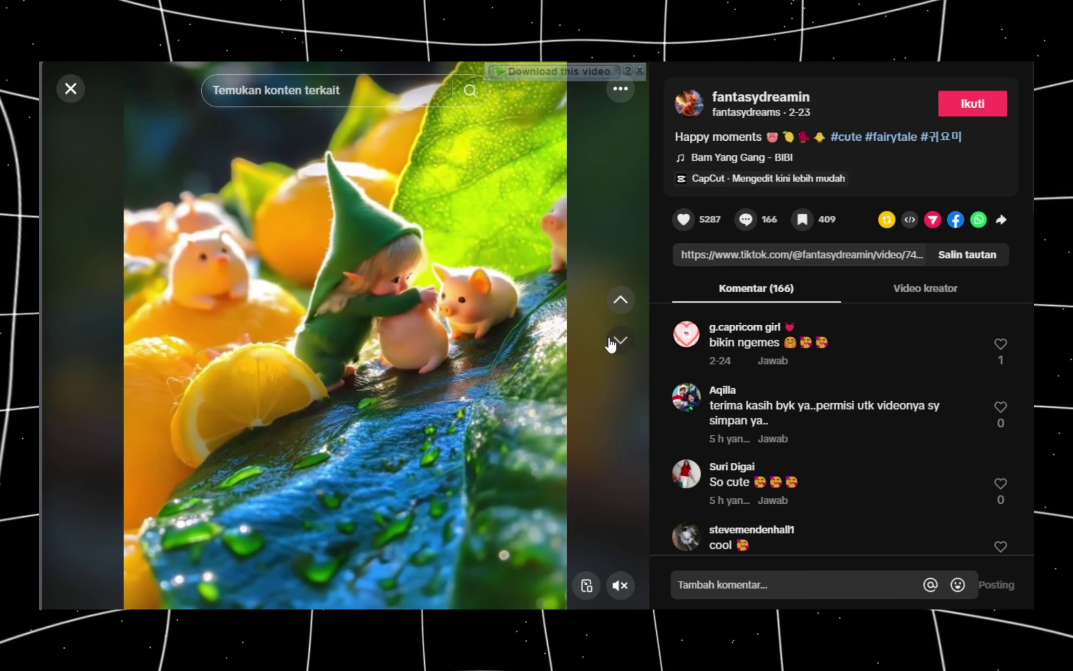
- Attach the five selected TikTok screenshots from the DOWNLOAD folder to a new Claude message
{"action": "key", "text": "Escape"}
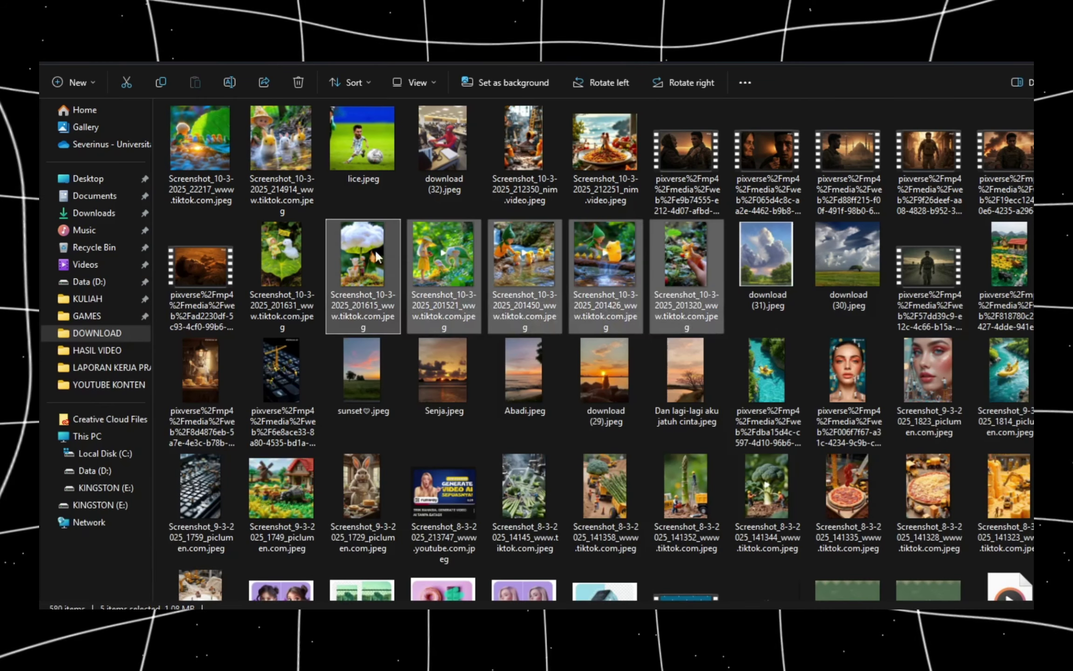
{"action": "left_click_drag", "start_coordinate": [374, 249], "coordinate": [497, 326]}
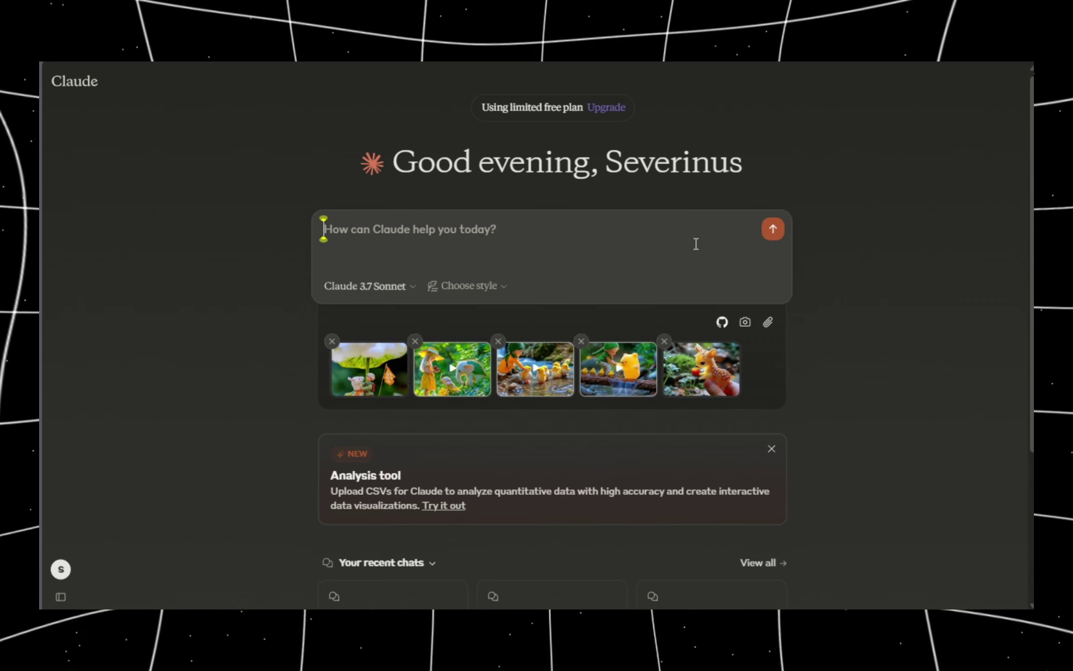
- Copy the whole Indonesian analysis prompt from the Word document into the Claude message with the screenshots and send it
{"action": "key", "text": "alt+Tab"}
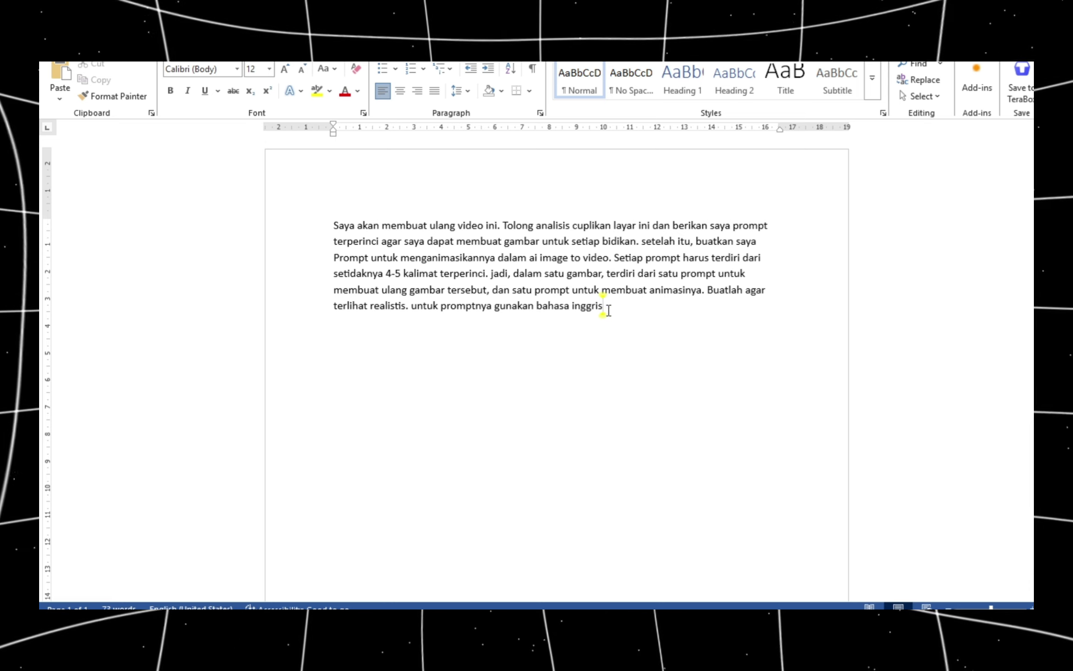
{"action": "left_click_drag", "start_coordinate": [604, 306], "coordinate": [334, 225]}
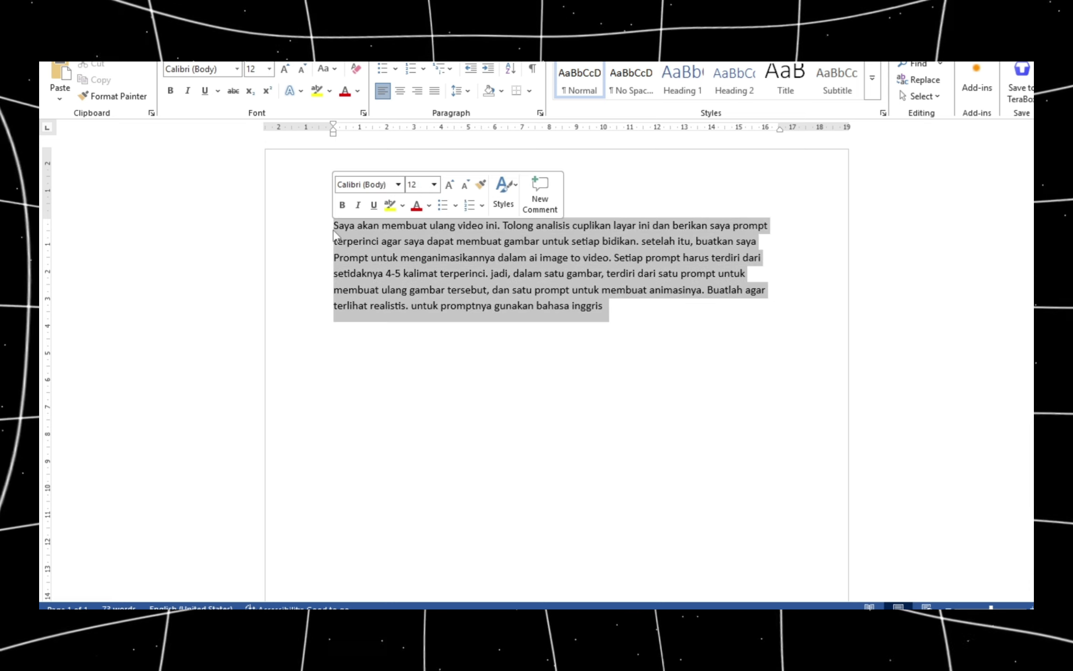
{"action": "right_click", "coordinate": [348, 232]}
{"action": "left_click", "coordinate": [380, 280]}
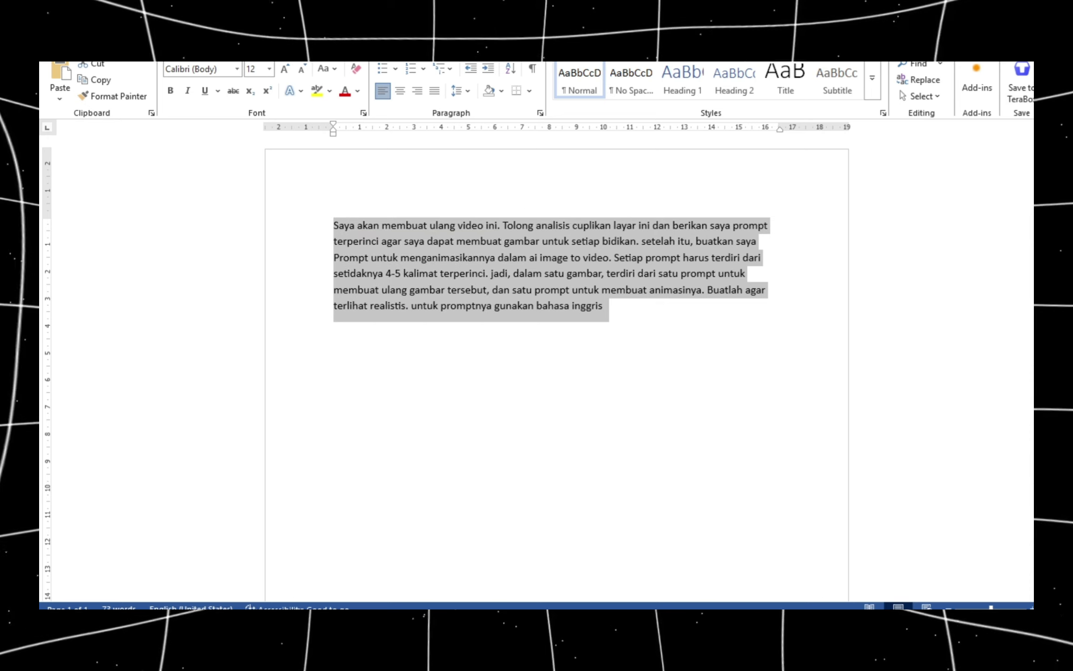
{"action": "key", "text": "alt+Tab"}
{"action": "right_click", "coordinate": [408, 233]}
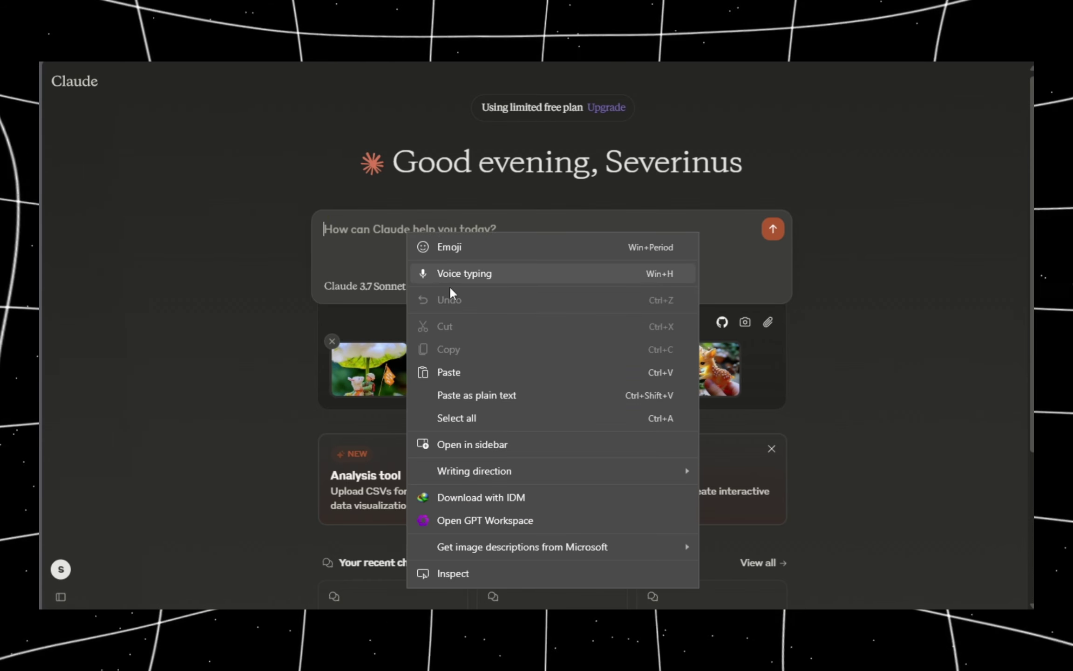
{"action": "left_click", "coordinate": [468, 371]}
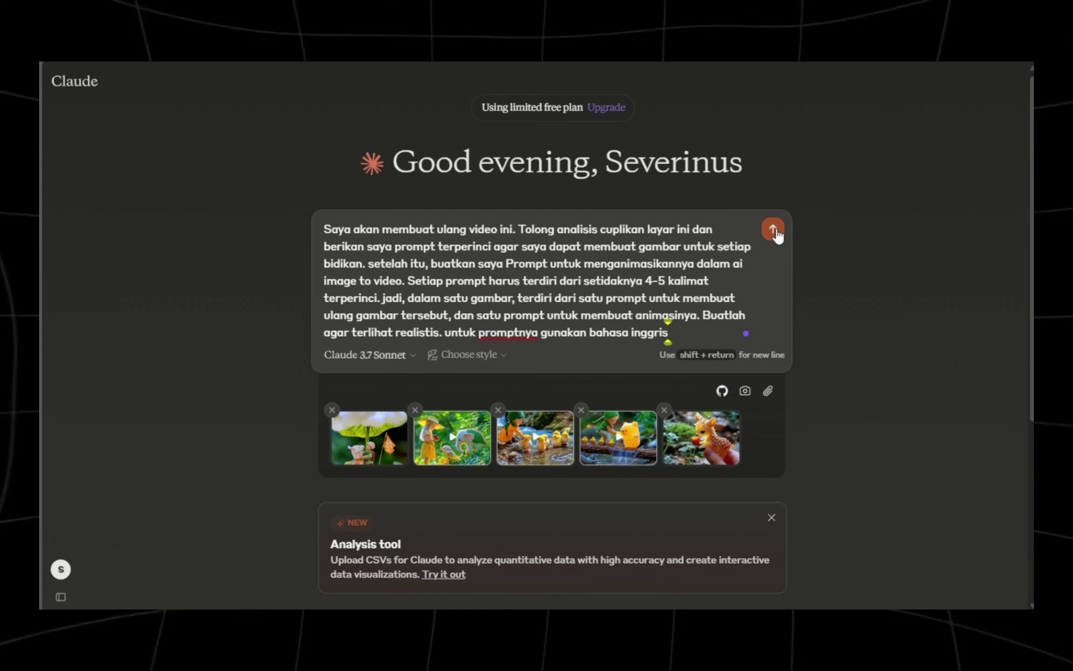
{"action": "left_click", "coordinate": [773, 229]}
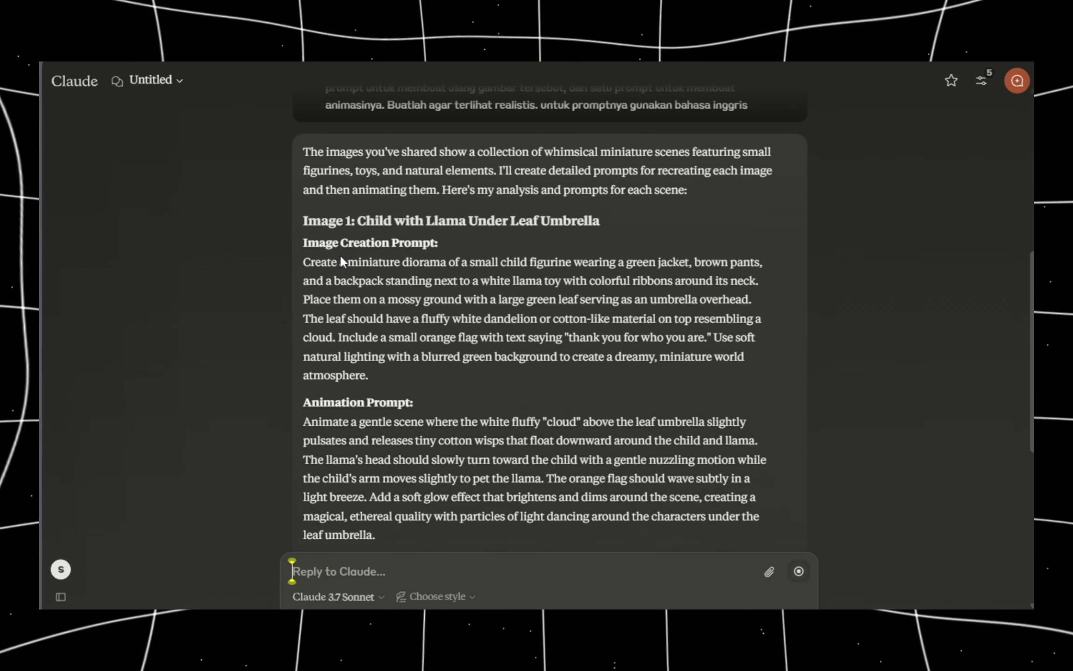
- Copy the Image 1 image creation prompt from Claude's reply into the Leonardo.Ai image prompt
{"action": "scroll", "coordinate": [361, 291], "scroll_direction": "up", "scroll_amount": 2}
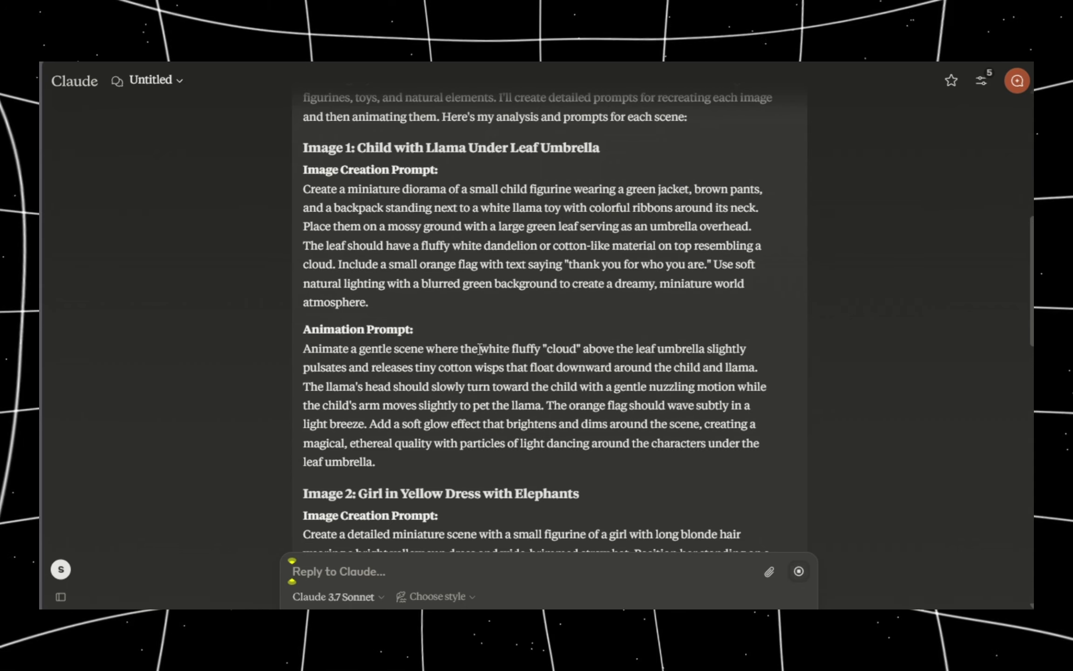
{"action": "scroll", "coordinate": [479, 348], "scroll_direction": "up", "scroll_amount": 6}
{"action": "scroll", "coordinate": [480, 350], "scroll_direction": "down", "scroll_amount": 2}
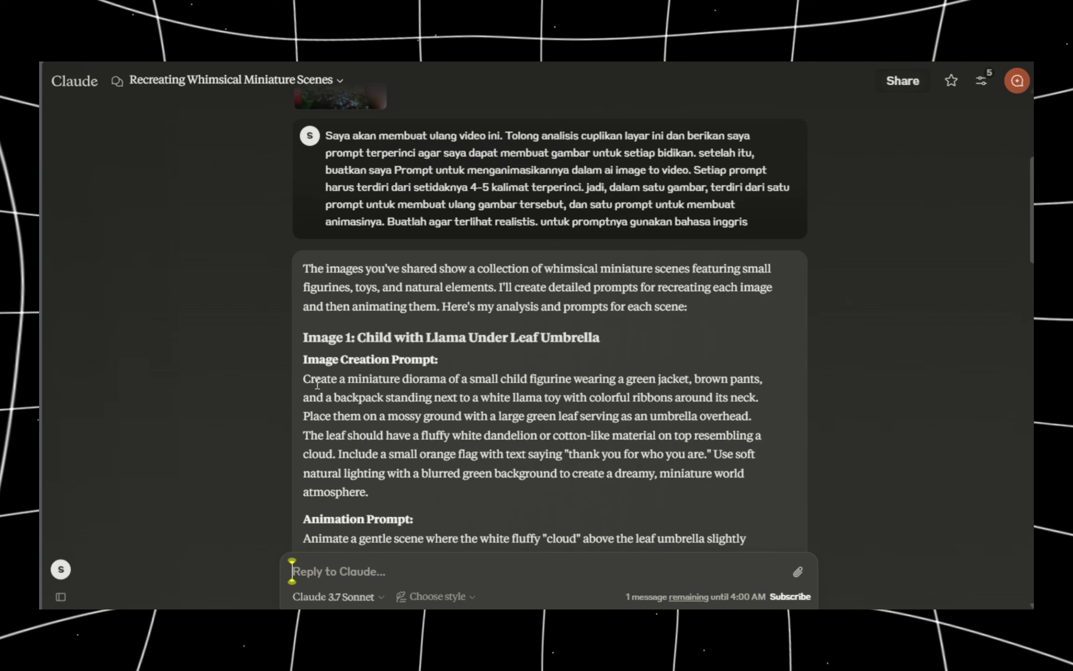
{"action": "left_click_drag", "start_coordinate": [303, 379], "coordinate": [366, 492]}
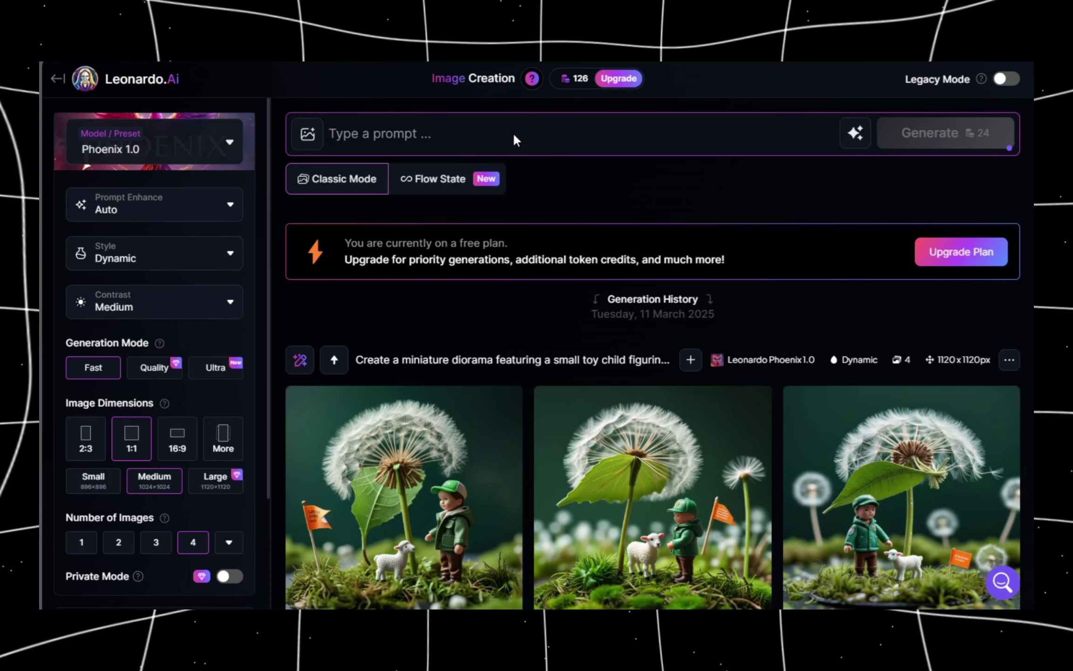
{"action": "right_click", "coordinate": [513, 133]}
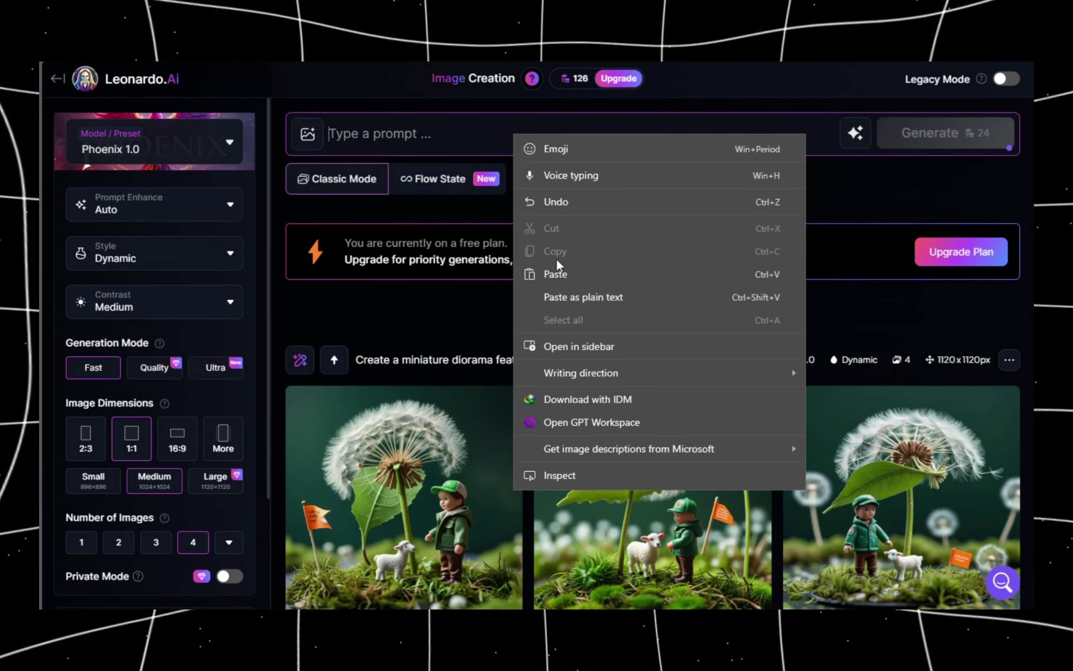
{"action": "left_click", "coordinate": [556, 274]}
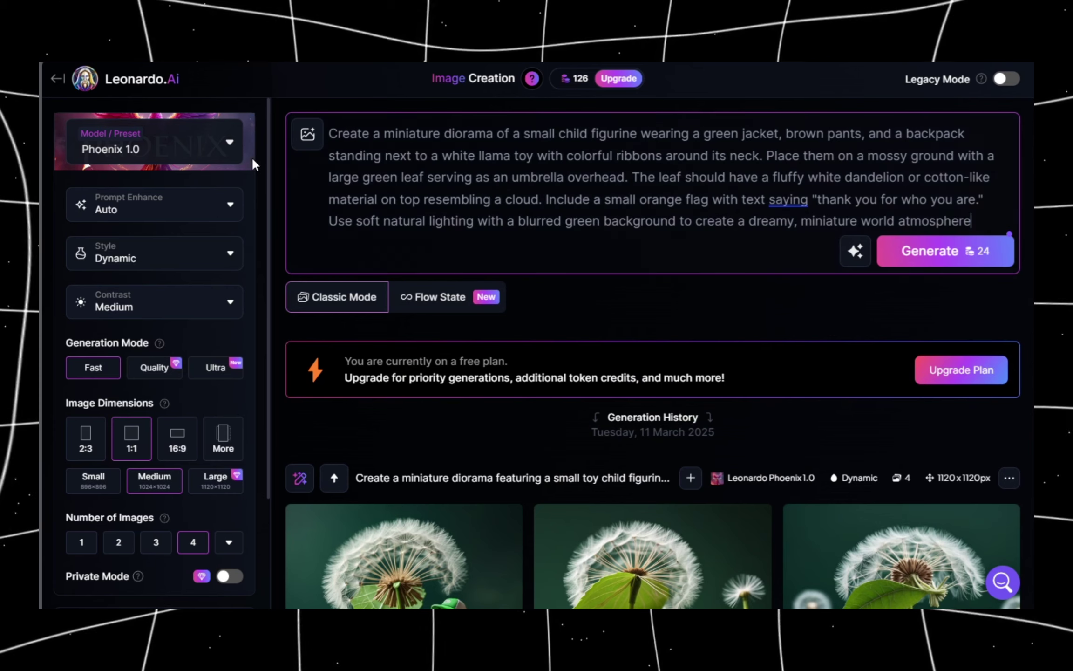
- Keep the Phoenix 1.0 model, set the image dimensions to TikTok (9:16) and generate the images
{"action": "left_click", "coordinate": [229, 143]}
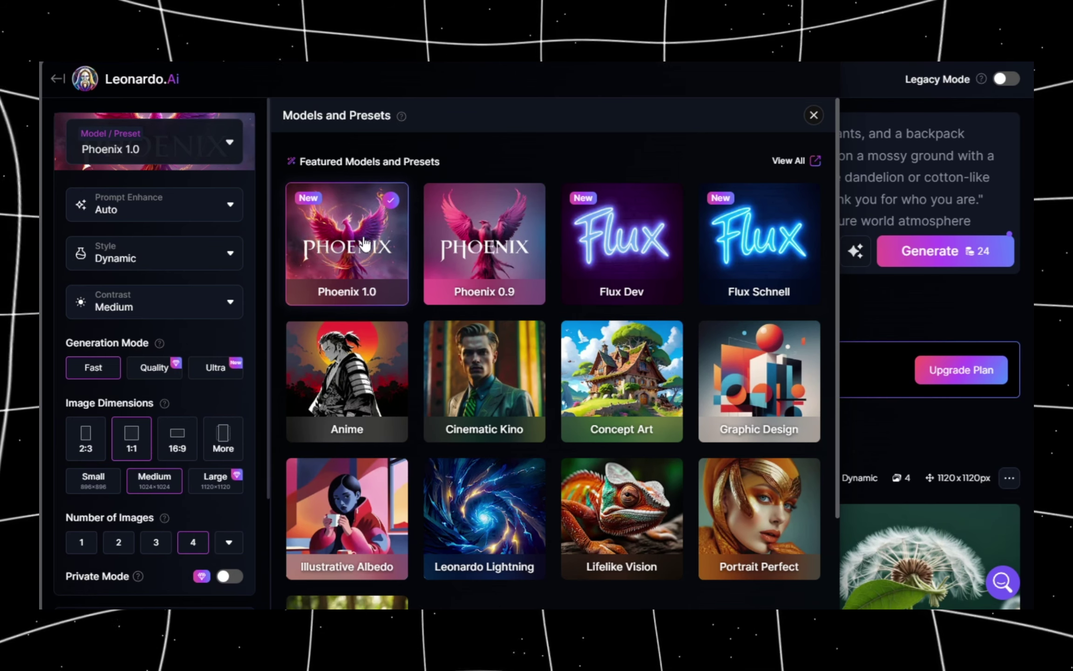
{"action": "left_click", "coordinate": [218, 443]}
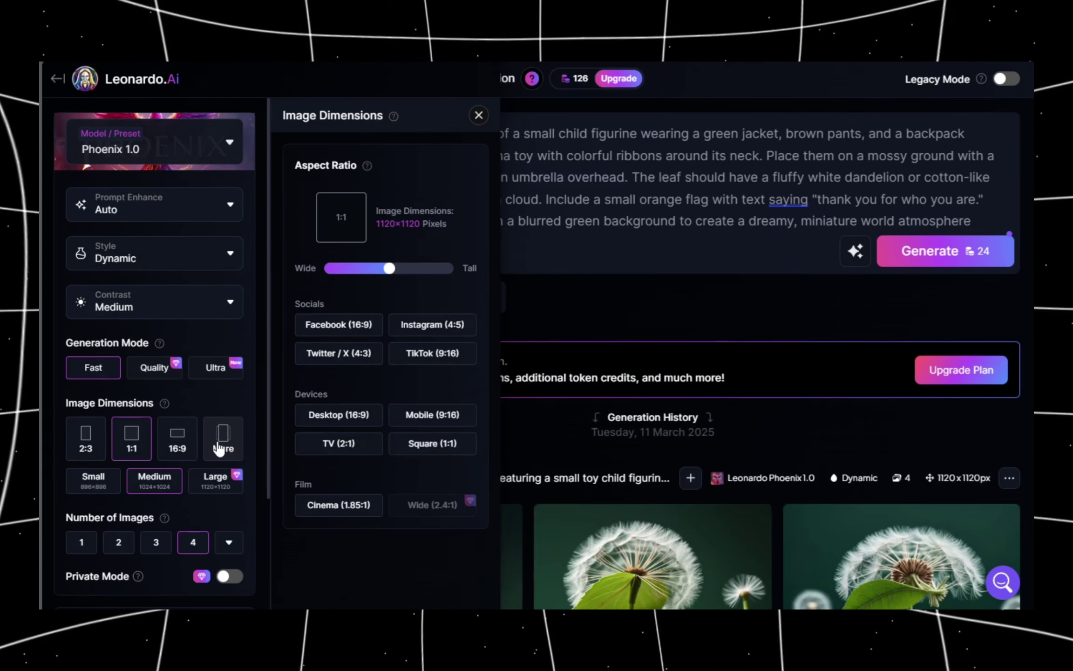
{"action": "left_click", "coordinate": [426, 355]}
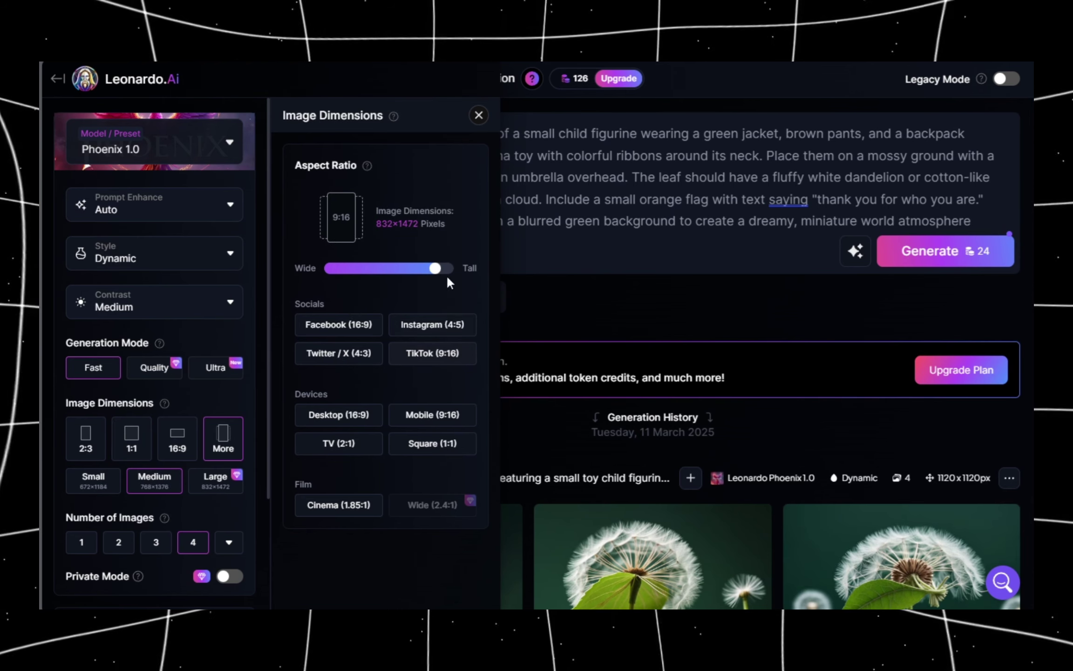
{"action": "left_click", "coordinate": [479, 116]}
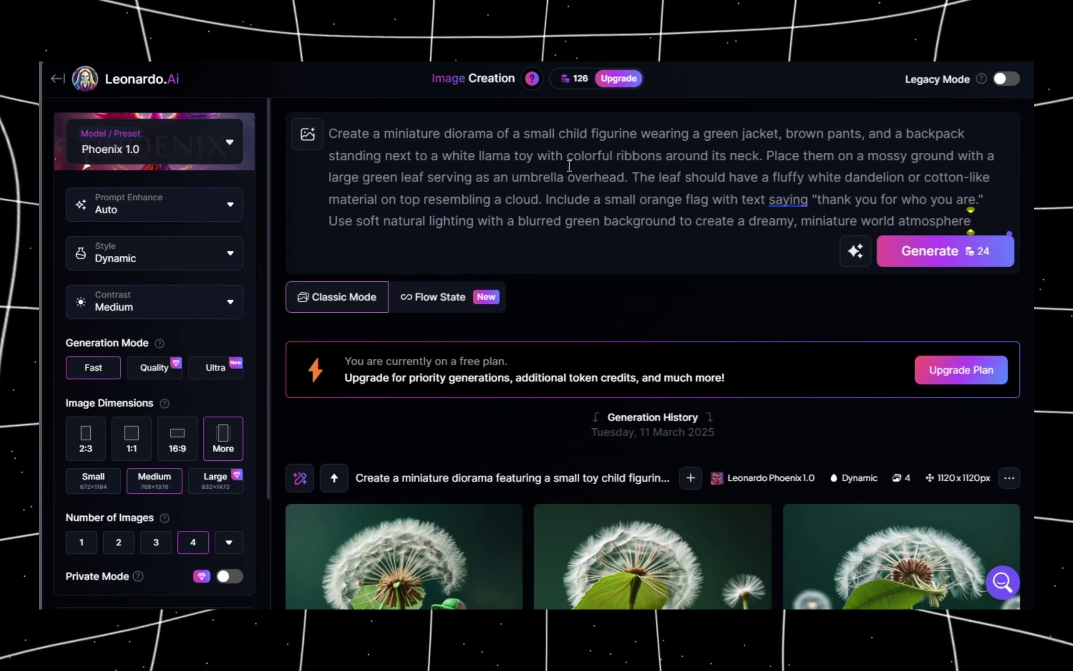
{"action": "left_click", "coordinate": [935, 260]}
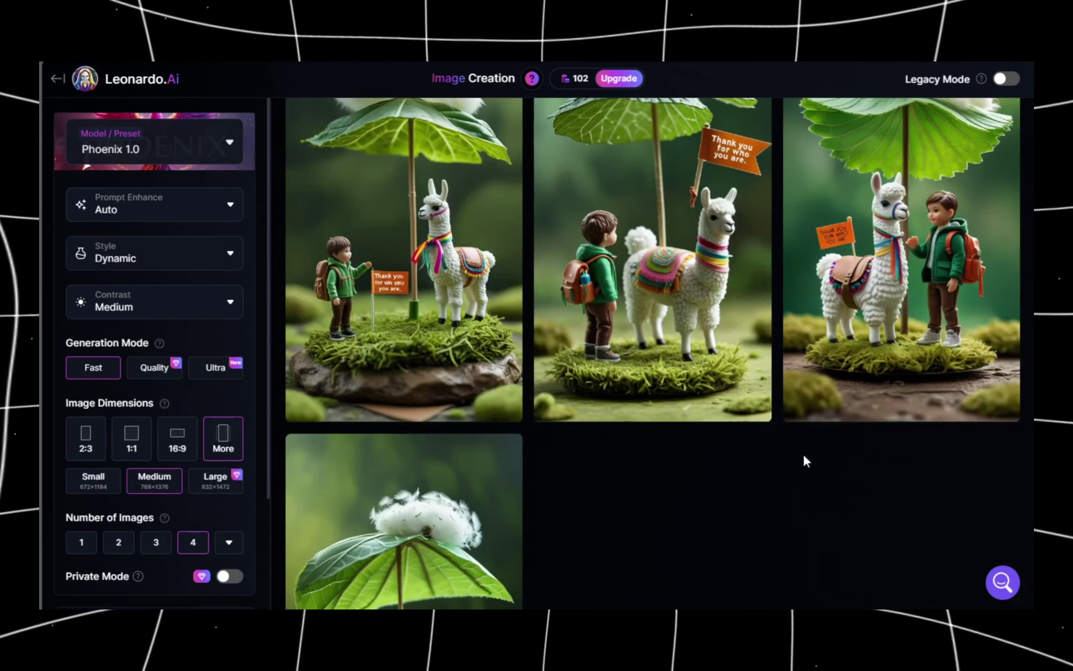
- Download the first generated image of the child and llama under the leaf umbrella
{"action": "scroll", "coordinate": [806, 461], "scroll_direction": "up", "scroll_amount": 2}
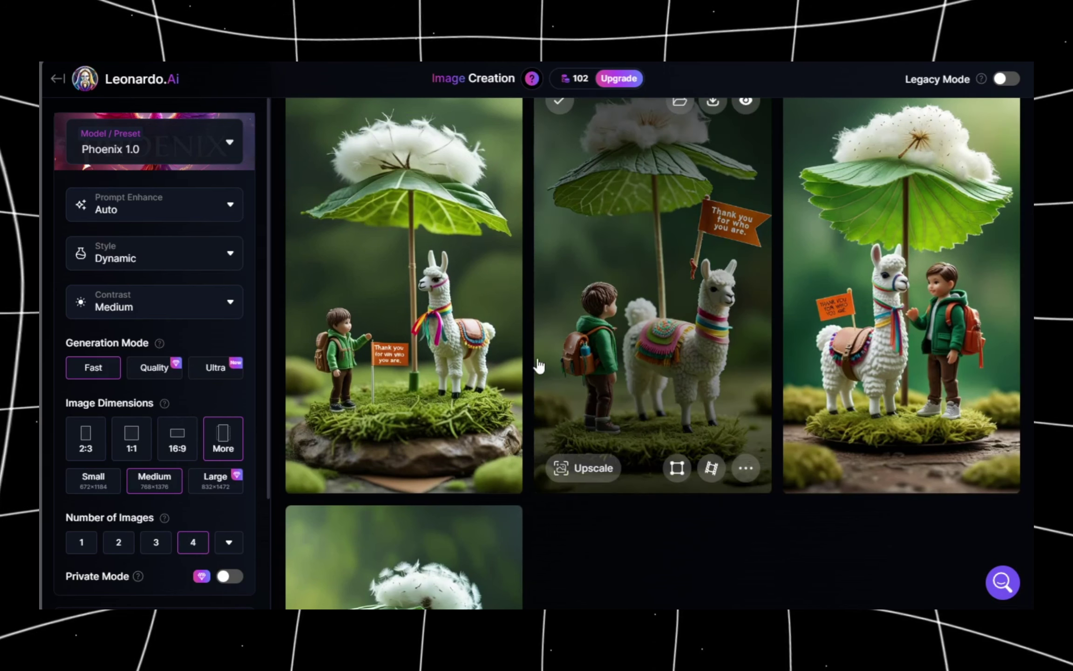
{"action": "scroll", "coordinate": [502, 344], "scroll_direction": "up", "scroll_amount": 2}
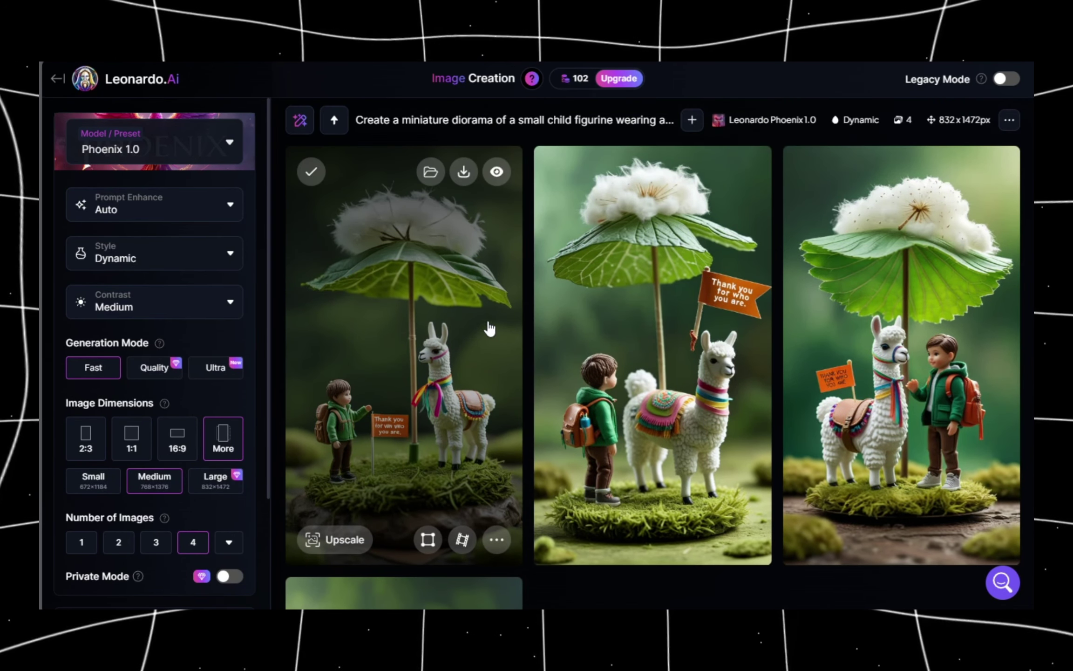
{"action": "left_click", "coordinate": [462, 172]}
{"action": "scroll", "coordinate": [696, 305], "scroll_direction": "up", "scroll_amount": 8}
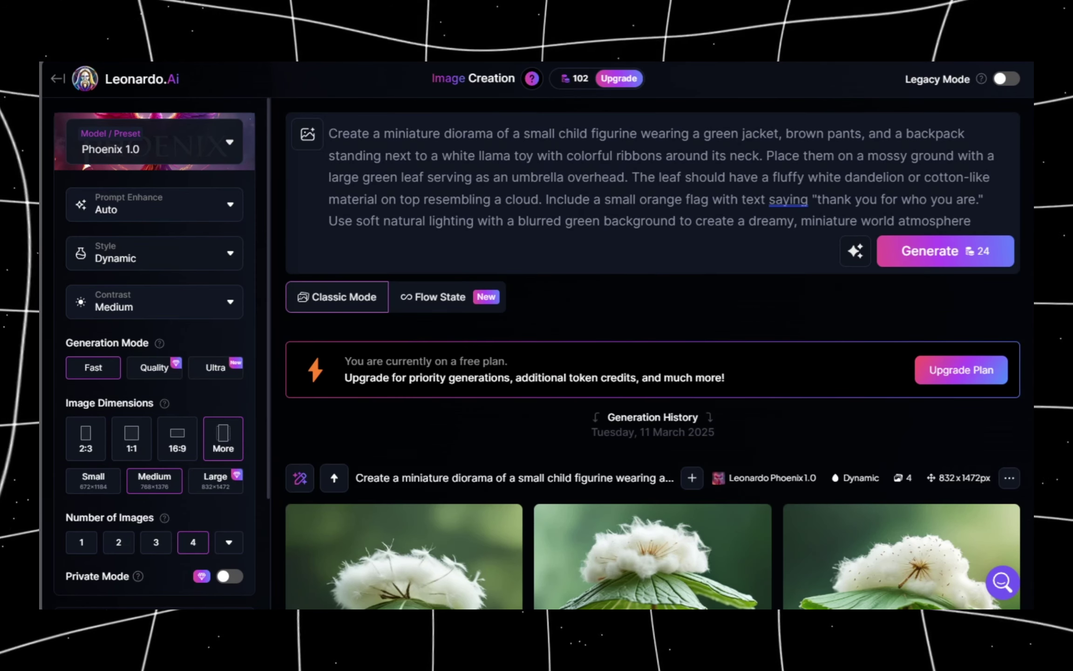
- Replace the Leonardo.Ai prompt with Claude's Image 2 creation prompt about the girl in a yellow dress with elephants, and generate the images
{"action": "left_click", "coordinate": [479, 66]}
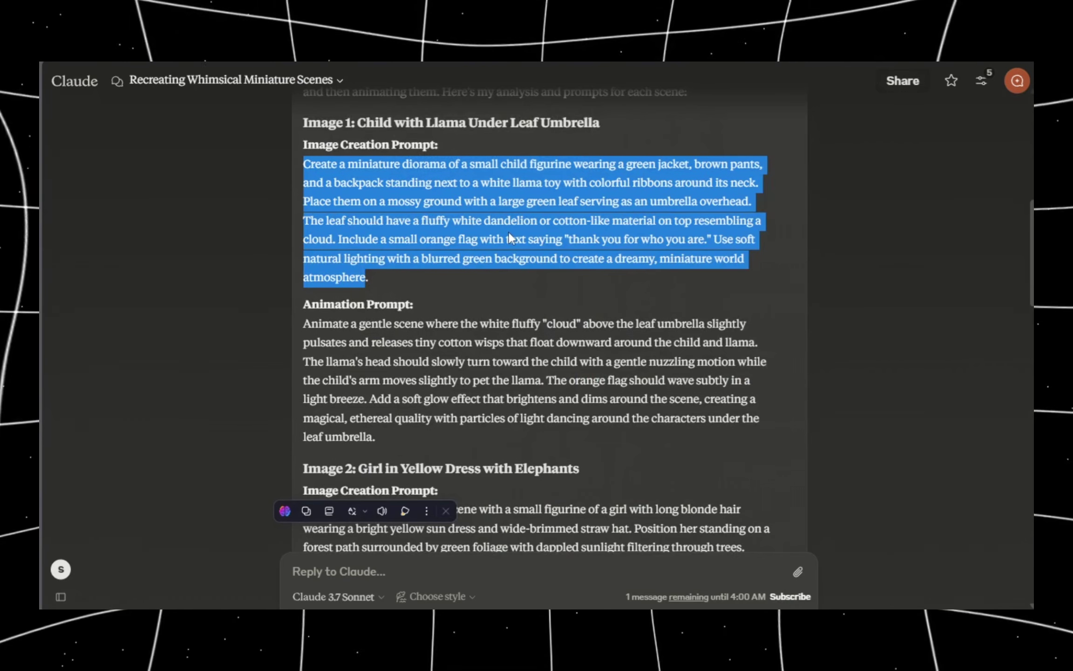
{"action": "scroll", "coordinate": [509, 233], "scroll_direction": "down", "scroll_amount": 6}
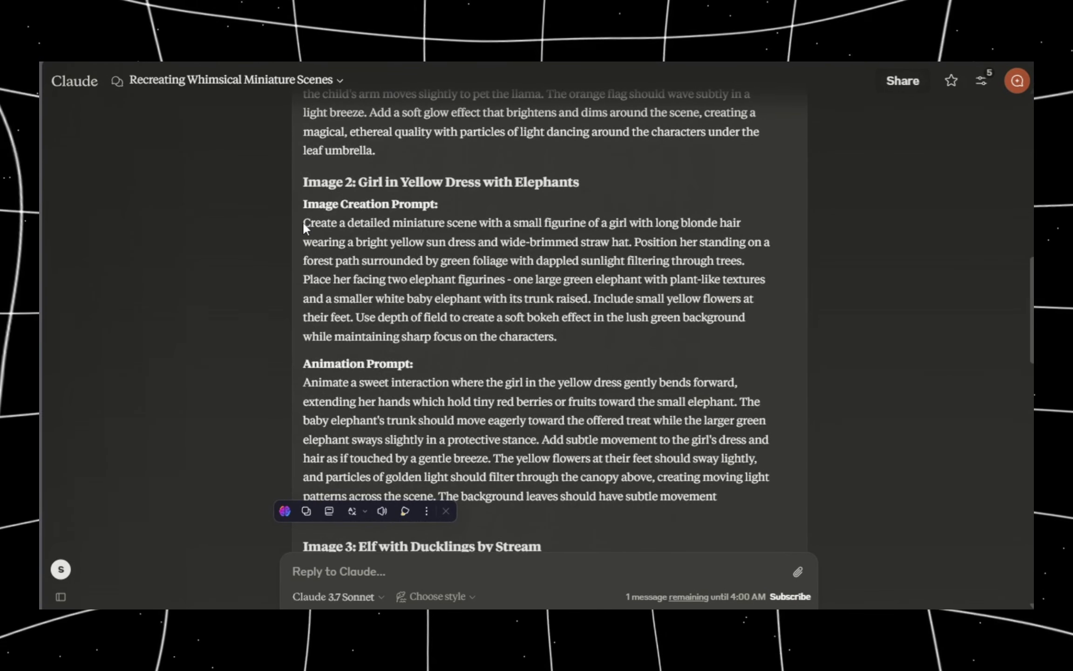
{"action": "left_click_drag", "start_coordinate": [303, 227], "coordinate": [554, 343]}
{"action": "key", "text": "ctrl+c"}
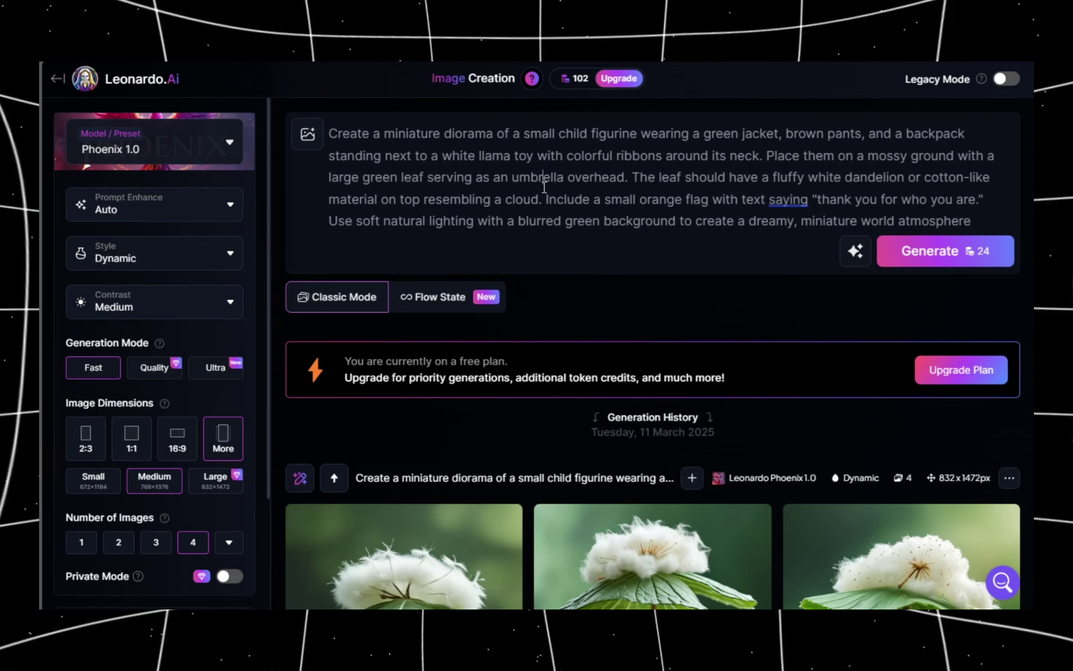
{"action": "left_click", "coordinate": [544, 186]}
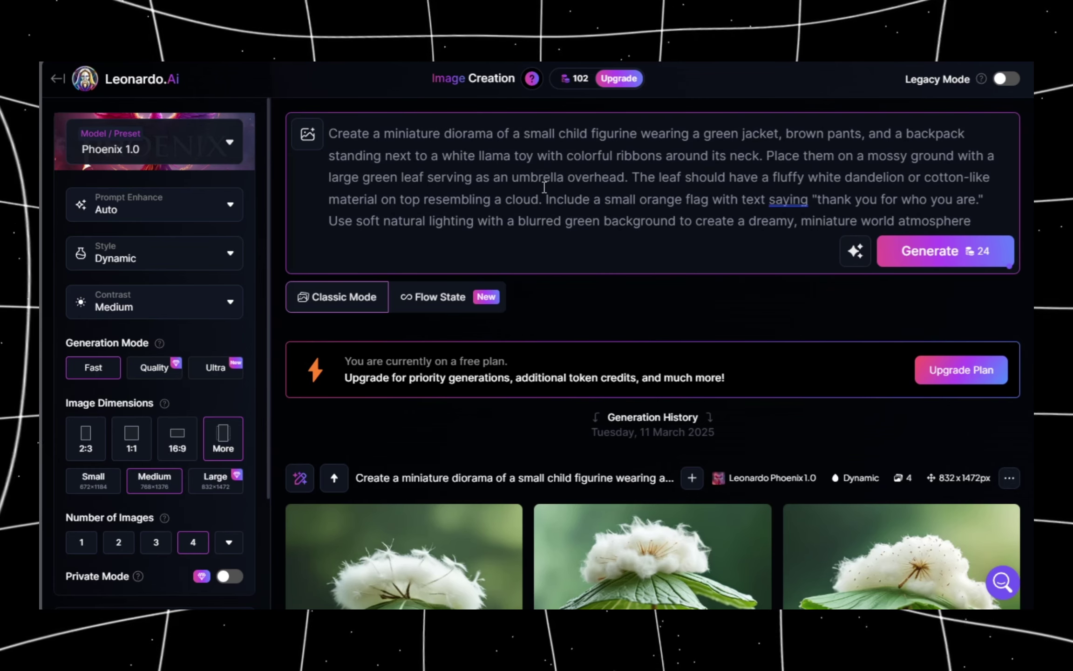
{"action": "key", "text": "ctrl+a"}
{"action": "key", "text": "ctrl+v"}
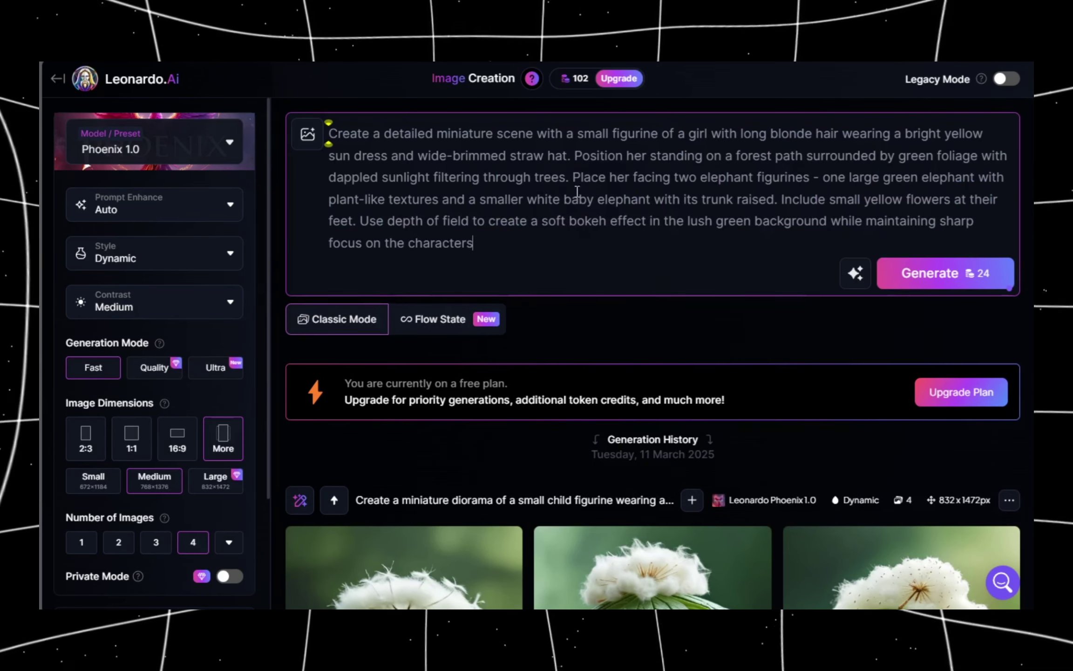
{"action": "left_click", "coordinate": [929, 279]}
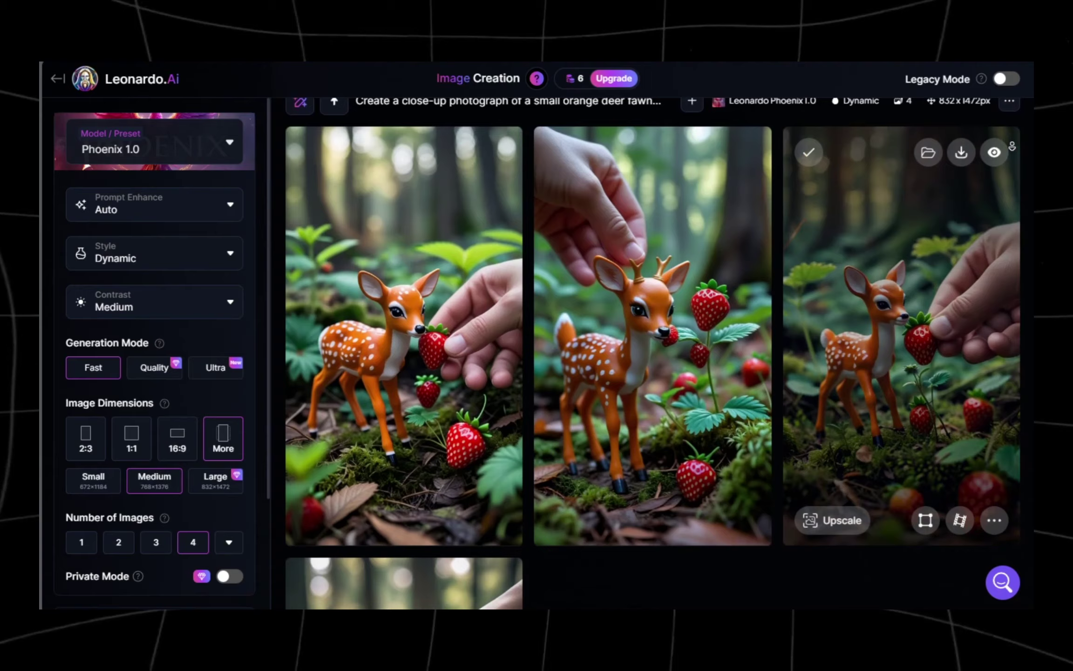
- Review the images generated for the remaining scenes in the Leonardo.Ai generation history
{"action": "scroll", "coordinate": [902, 279], "scroll_direction": "down", "scroll_amount": 3}
{"action": "scroll", "coordinate": [1017, 165], "scroll_direction": "down", "scroll_amount": 4}
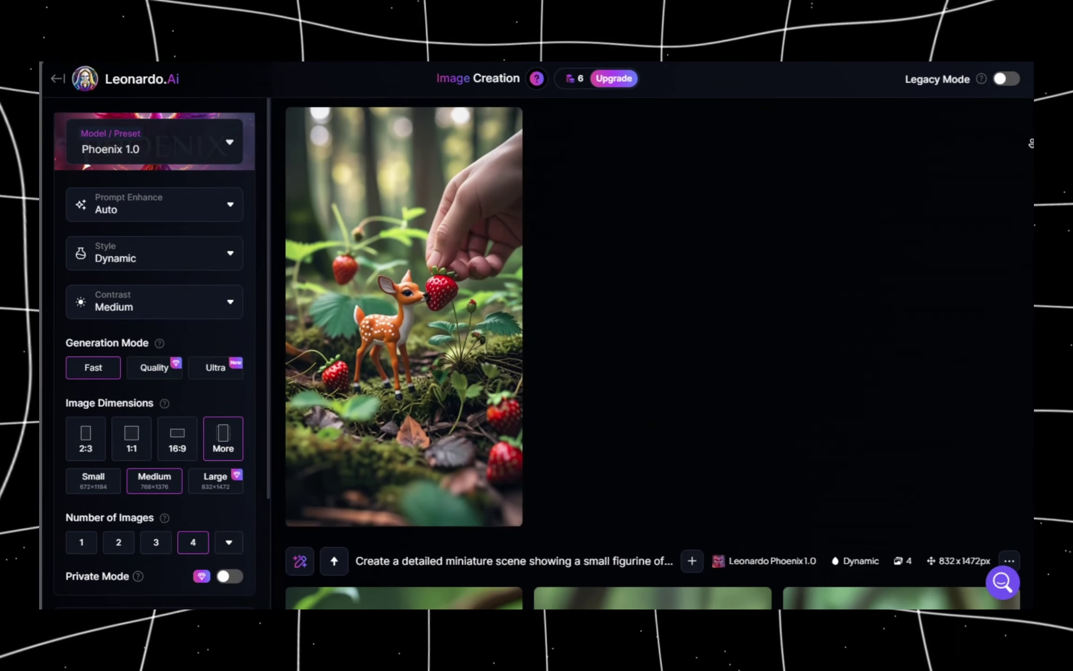
{"action": "scroll", "coordinate": [652, 354], "scroll_direction": "down", "scroll_amount": 3}
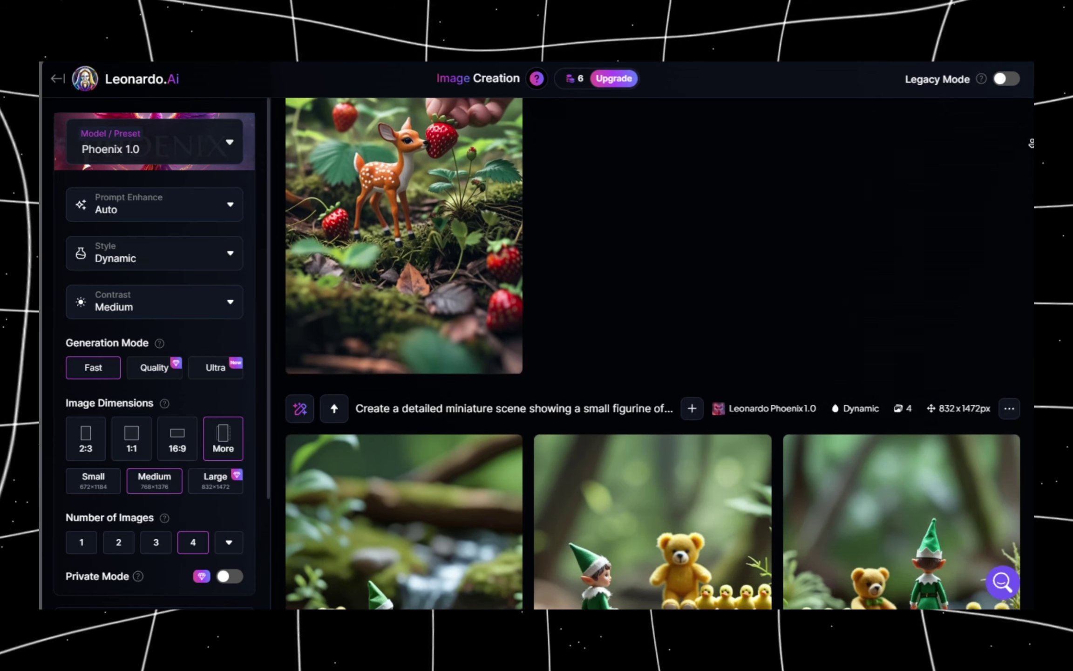
{"action": "scroll", "coordinate": [652, 354], "scroll_direction": "down", "scroll_amount": 3}
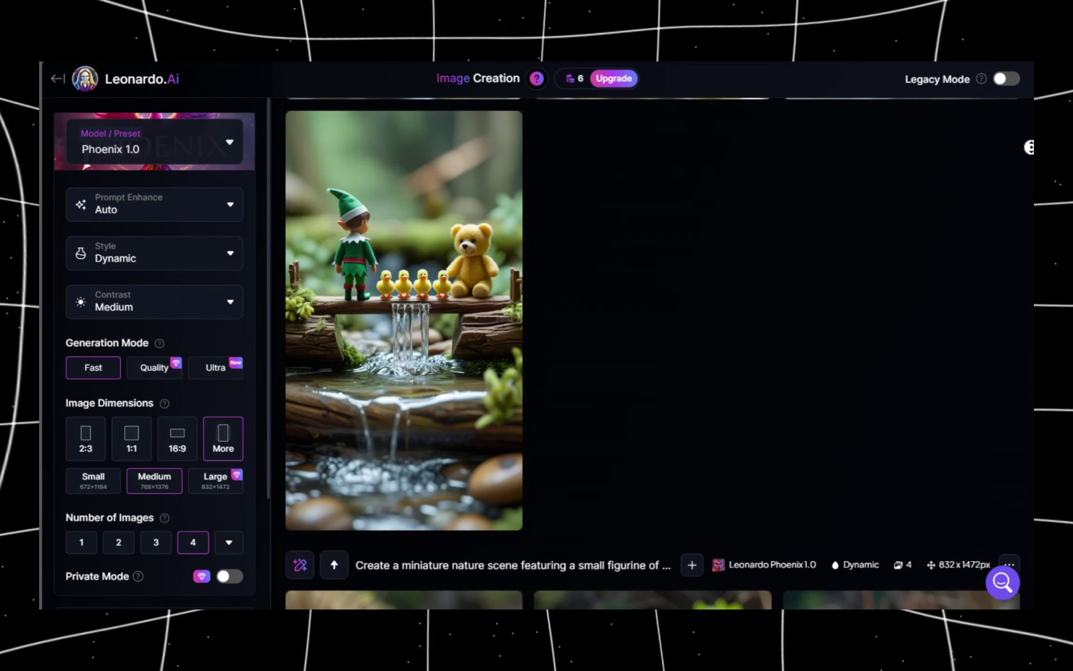
{"action": "scroll", "coordinate": [1030, 156], "scroll_direction": "down", "scroll_amount": 2}
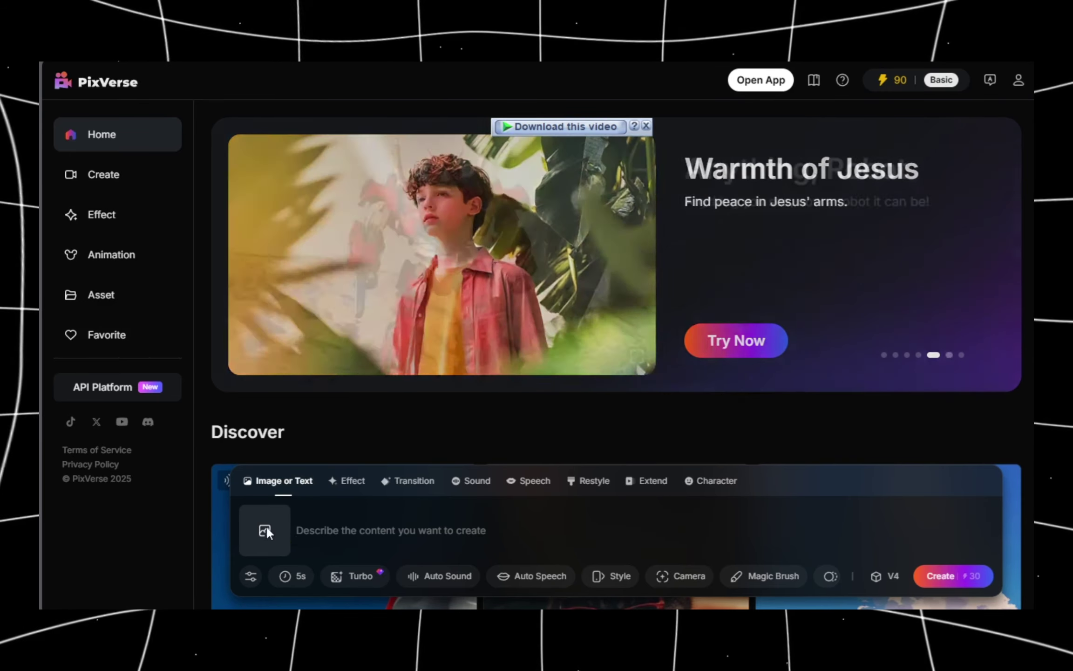
- Upload the downloaded child-and-llama diorama image to PixVerse as the source image for the video
{"action": "left_click", "coordinate": [265, 530]}
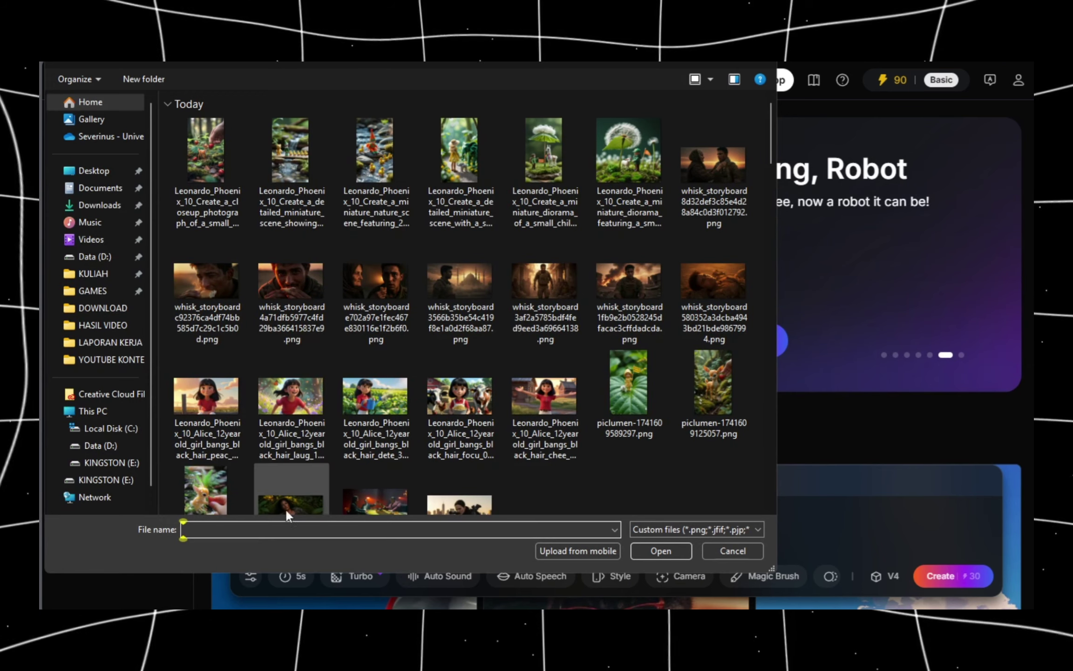
{"action": "double_click", "coordinate": [541, 169]}
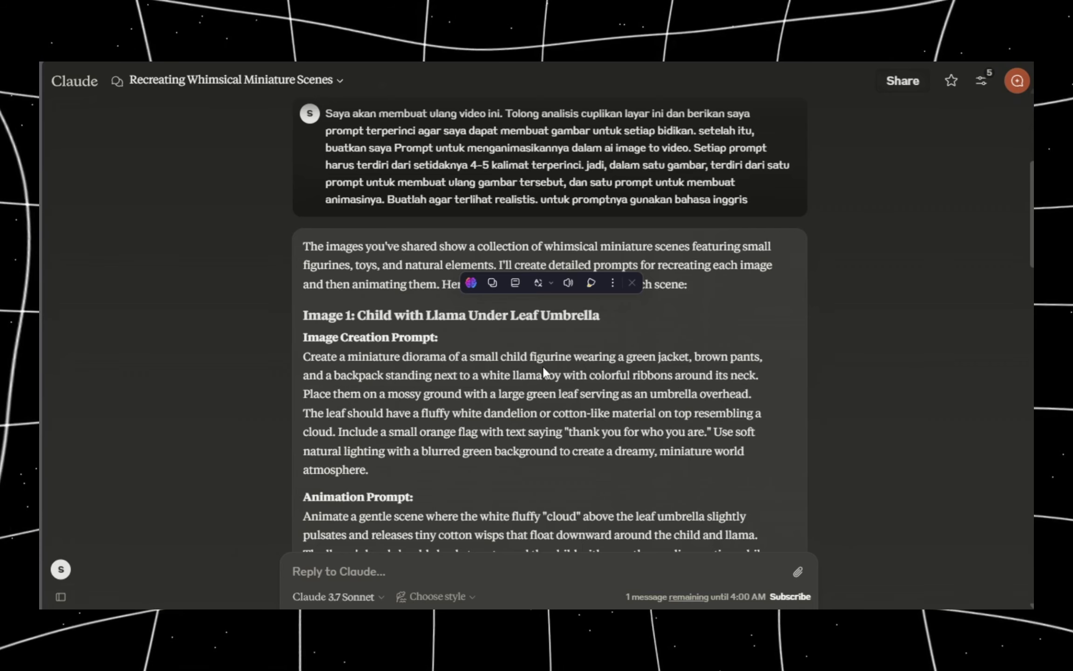
- Copy the Image 1 animation prompt from Claude's reply for use in PixVerse
{"action": "scroll", "coordinate": [544, 371], "scroll_direction": "down", "scroll_amount": 3}
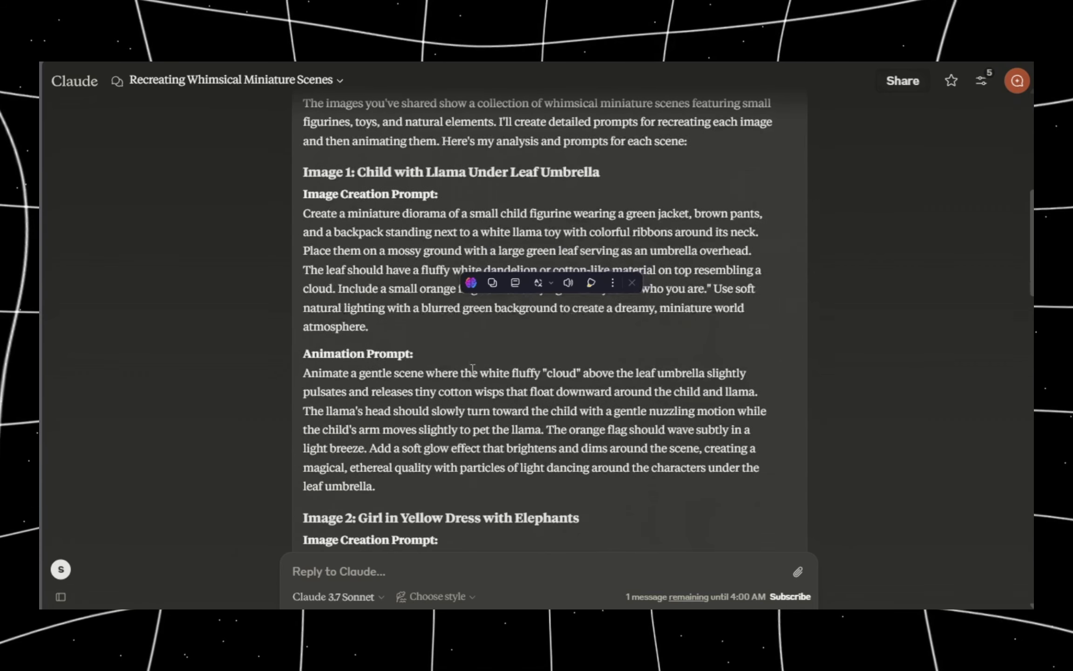
{"action": "left_click_drag", "start_coordinate": [307, 375], "coordinate": [375, 486]}
{"action": "left_click", "coordinate": [399, 432]}
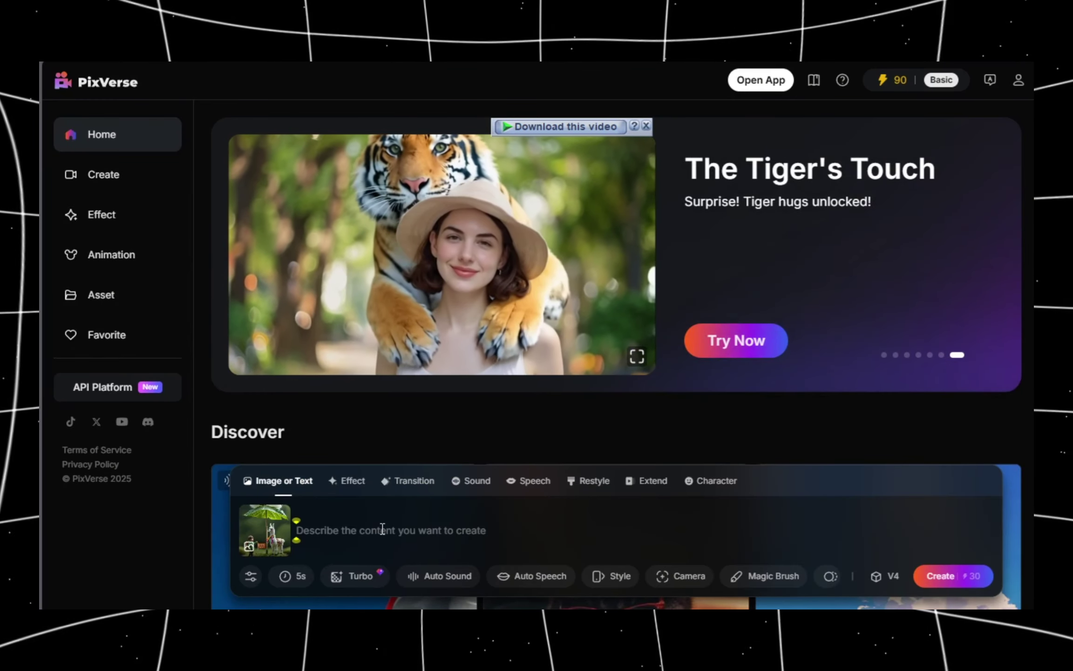
- Enter the copied Image 1 animation prompt for the child-and-llama image, create the PixVerse video and play back the result
{"action": "left_click", "coordinate": [382, 529]}
{"action": "key", "text": "ctrl+v"}
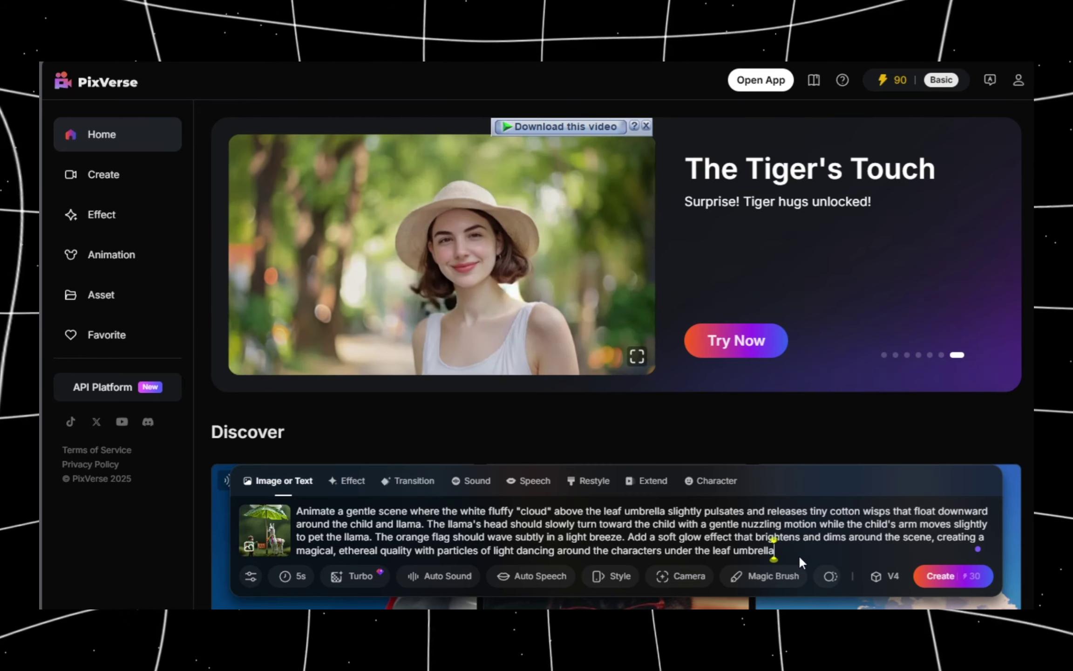
{"action": "left_click", "coordinate": [935, 583]}
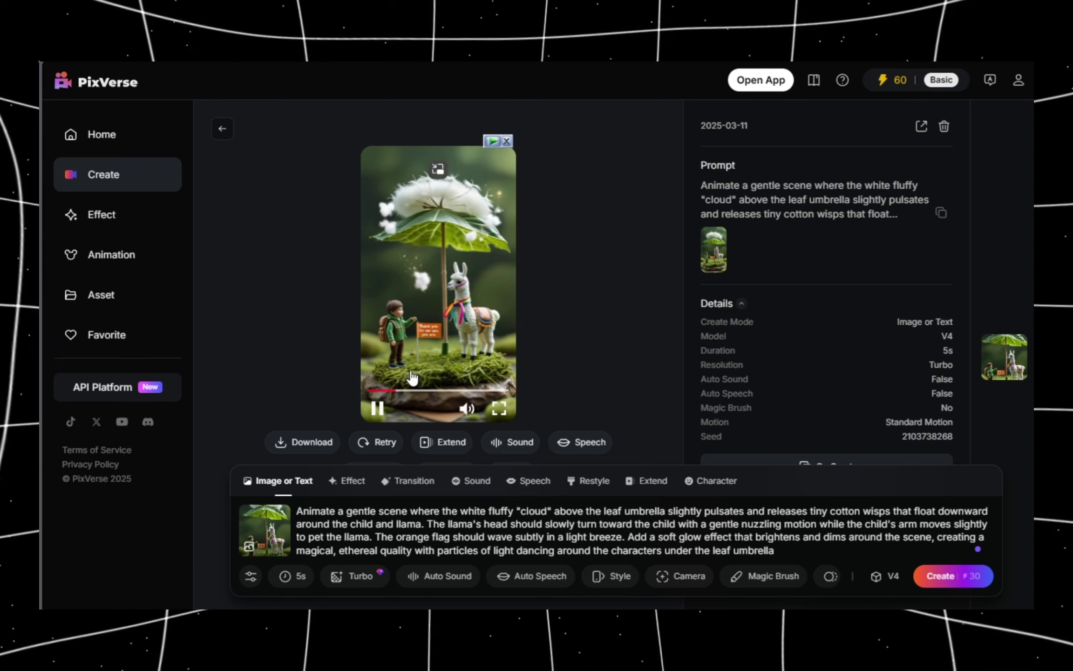
{"action": "left_click", "coordinate": [482, 389]}
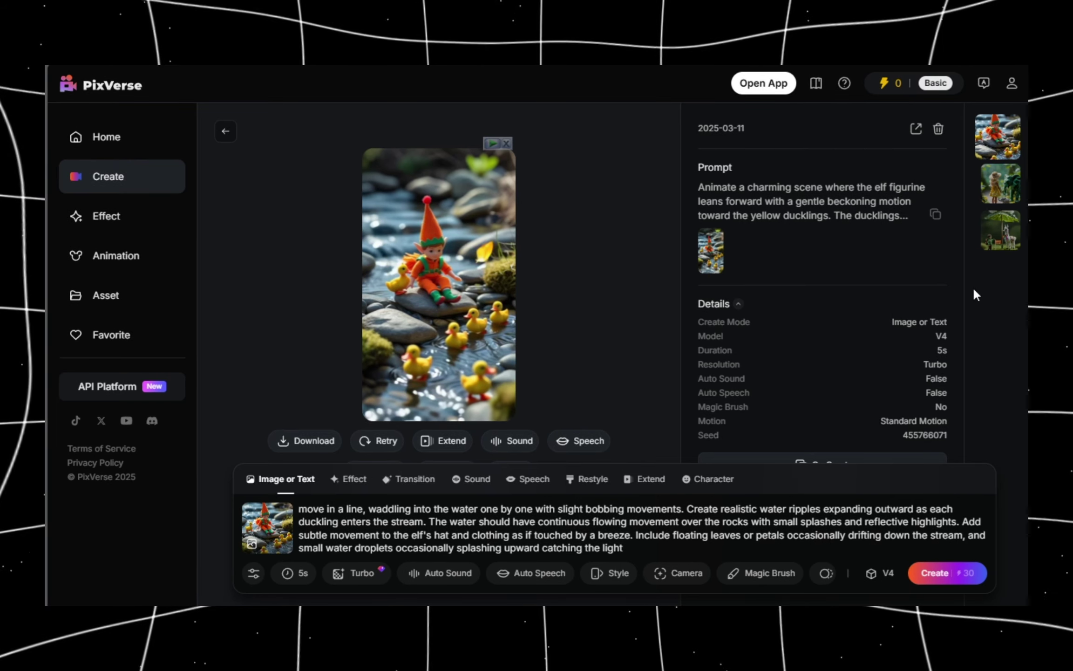
- Log out of the PixVerse account and copy the temporary email address from mail.tm
{"action": "mouse_move", "coordinate": [1008, 85]}
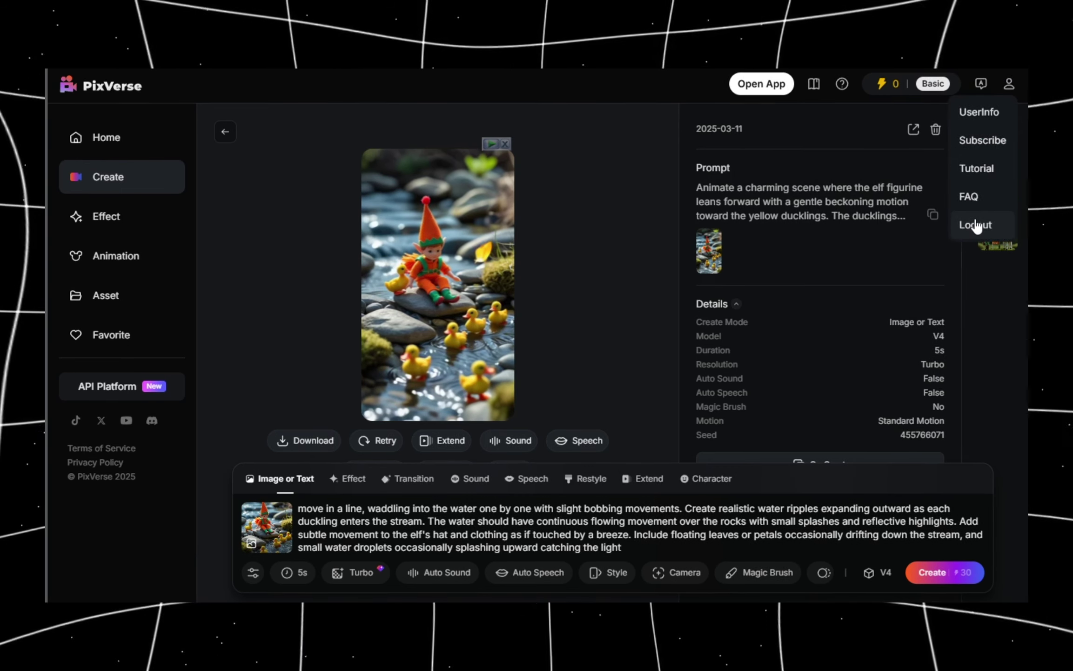
{"action": "left_click", "coordinate": [978, 224]}
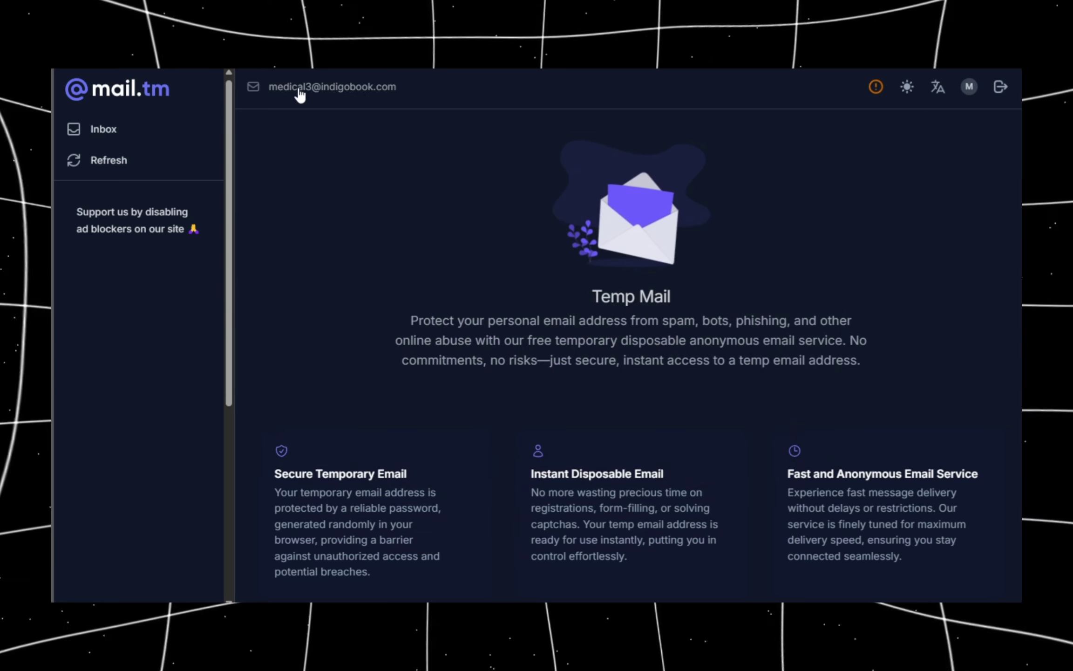
{"action": "left_click", "coordinate": [323, 89]}
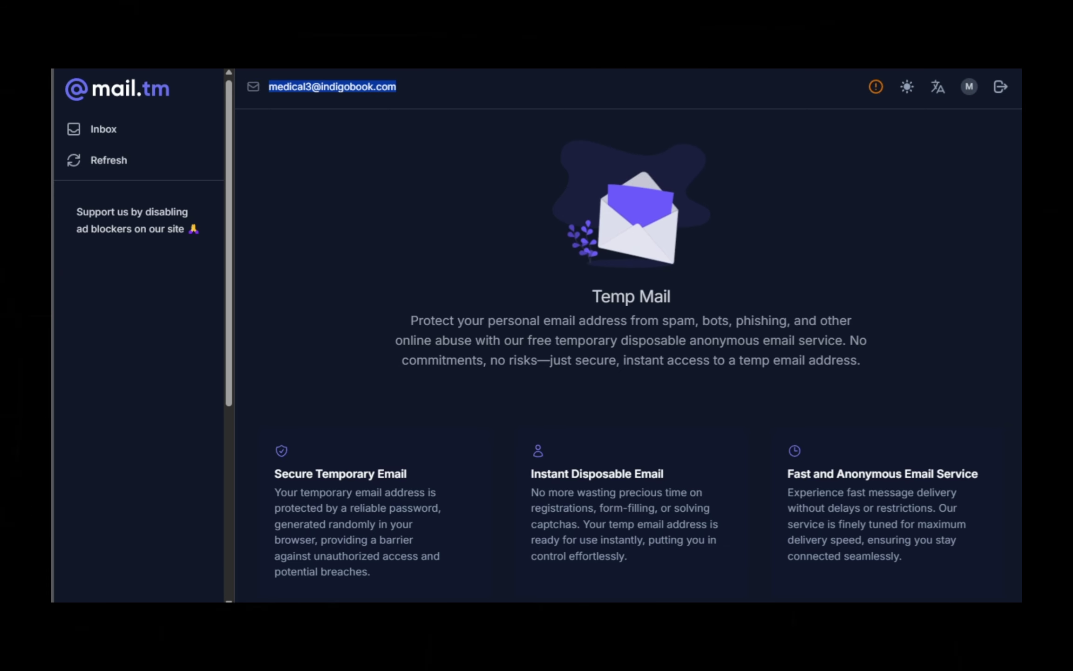
- Switch back to PixVerse, open the sign-up form for a new account and enter the copied temporary email address
{"action": "left_click", "coordinate": [722, 62]}
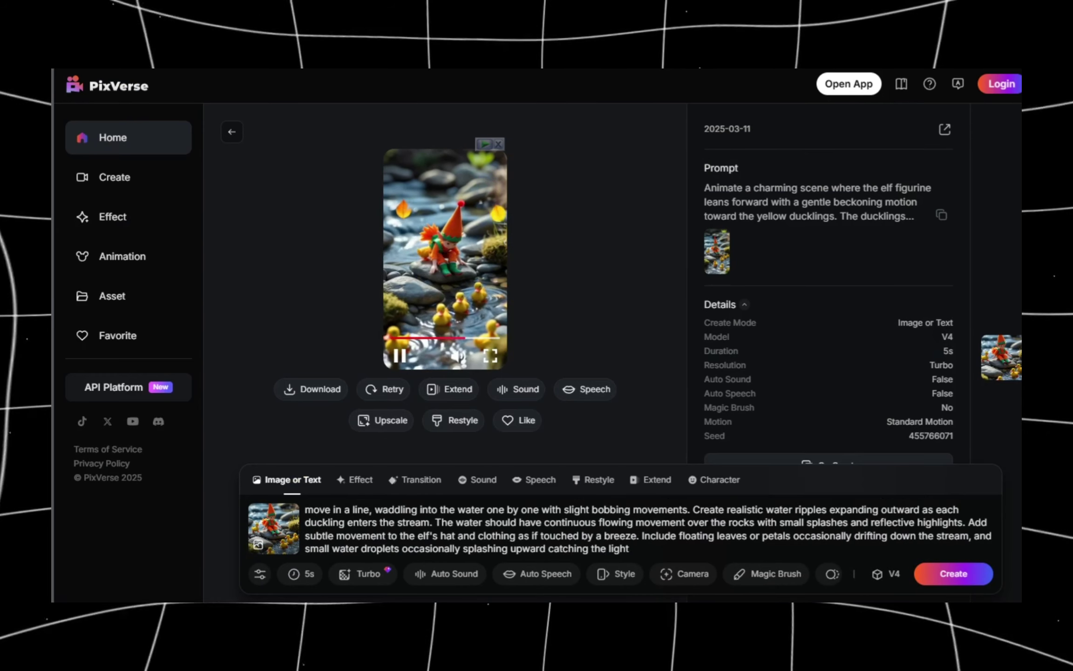
{"action": "left_click", "coordinate": [1000, 84]}
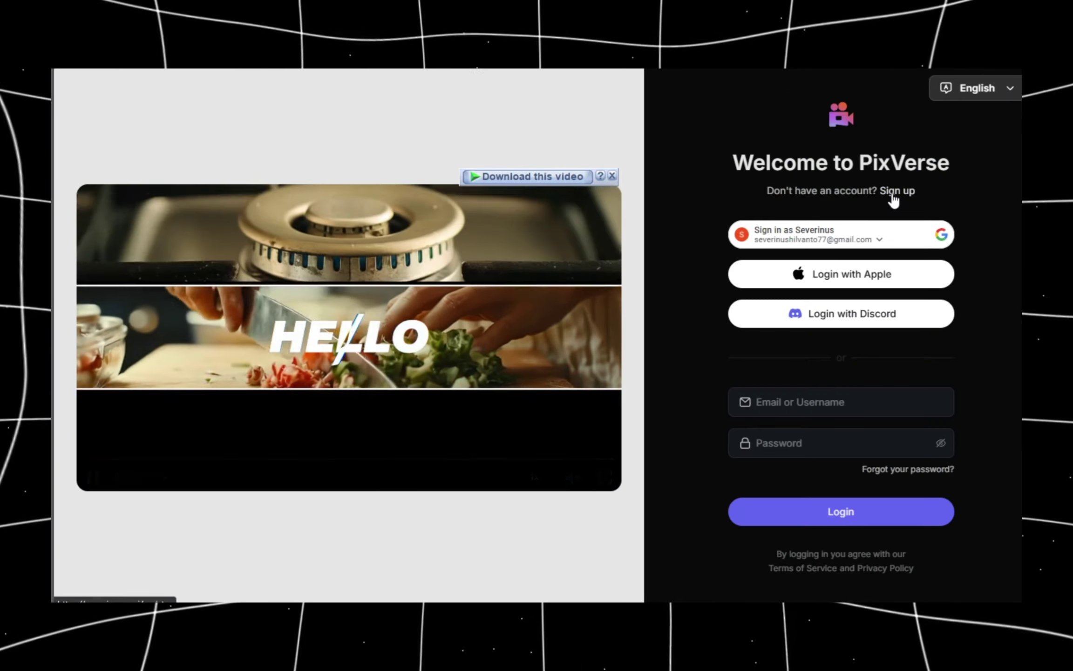
{"action": "left_click", "coordinate": [895, 192]}
{"action": "left_click", "coordinate": [795, 292]}
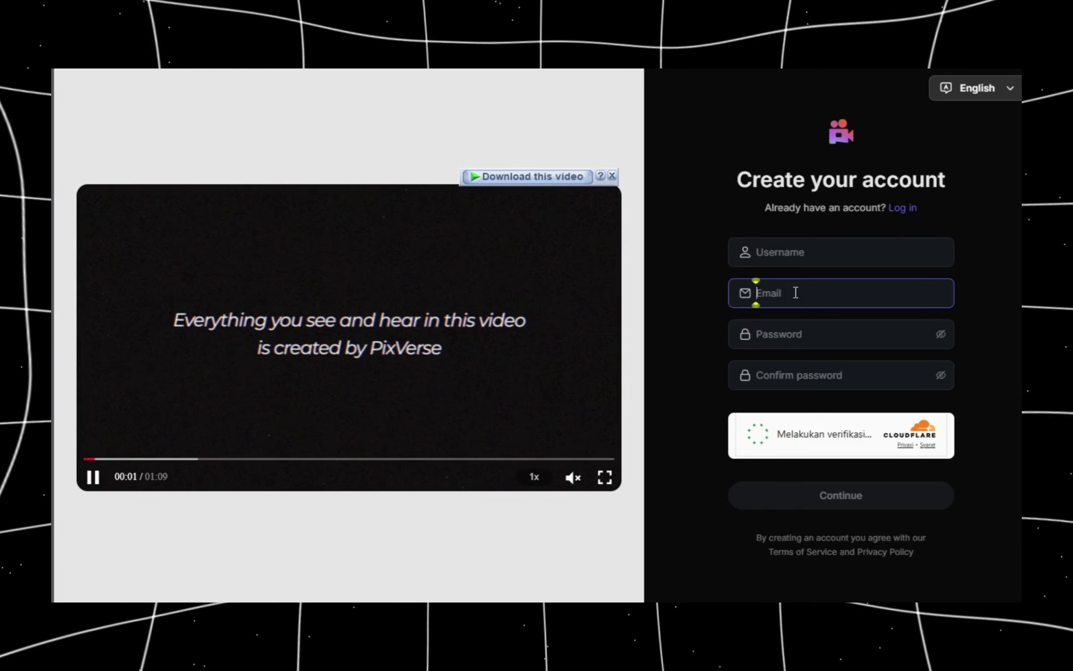
{"action": "key", "text": "ctrl+v"}
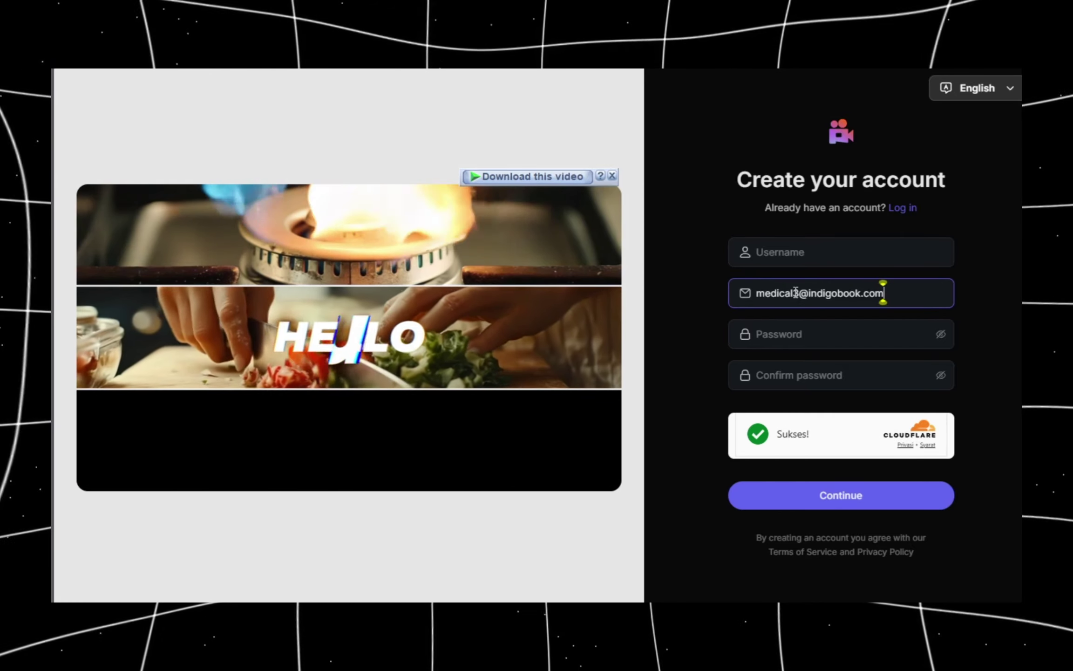
- Fill in the username, password and password confirmation for the new PixVerse account, and submit the registration
{"action": "left_click", "coordinate": [792, 254]}
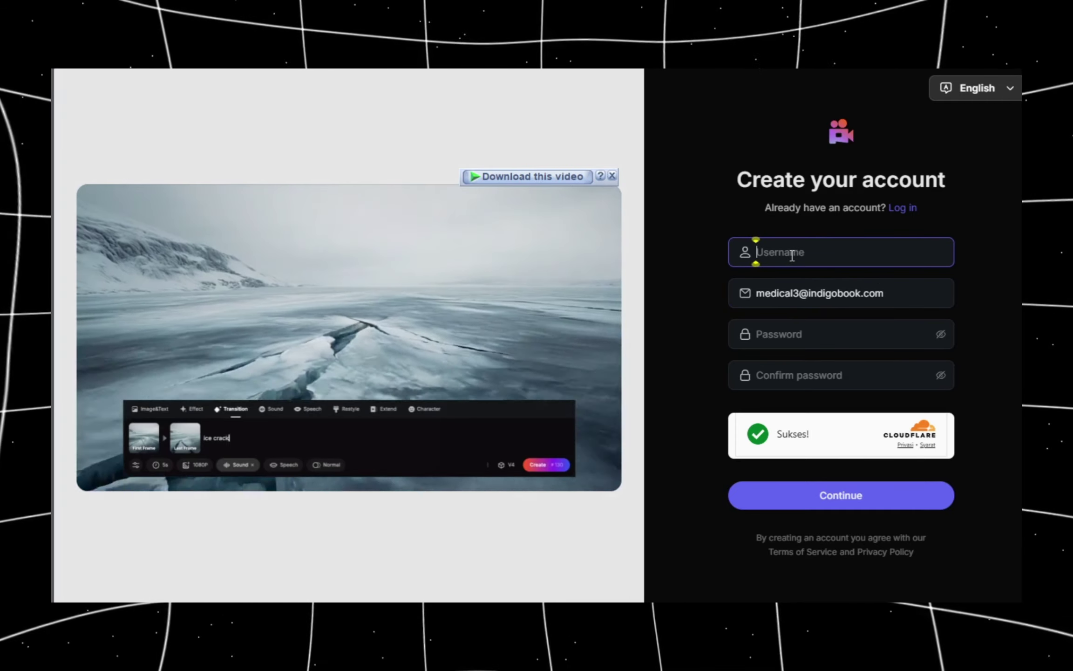
{"action": "key", "text": "ctrl+v"}
{"action": "left_click", "coordinate": [784, 336]}
{"action": "key", "text": "ctrl+v"}
{"action": "left_click", "coordinate": [791, 375]}
{"action": "key", "text": "ctrl+v"}
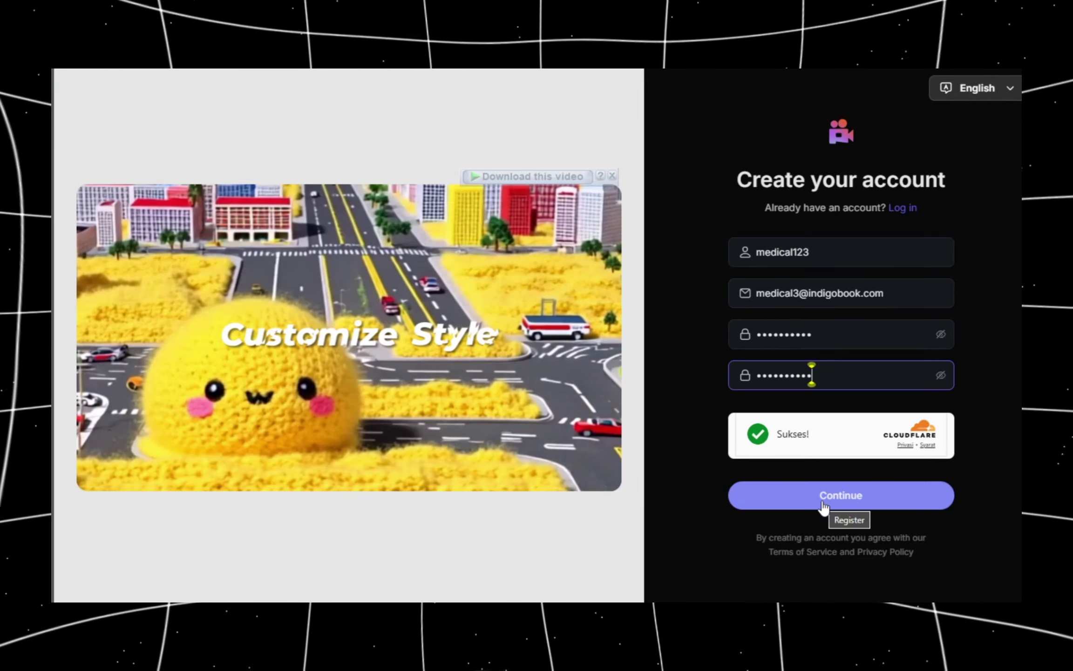
{"action": "left_click", "coordinate": [849, 500]}
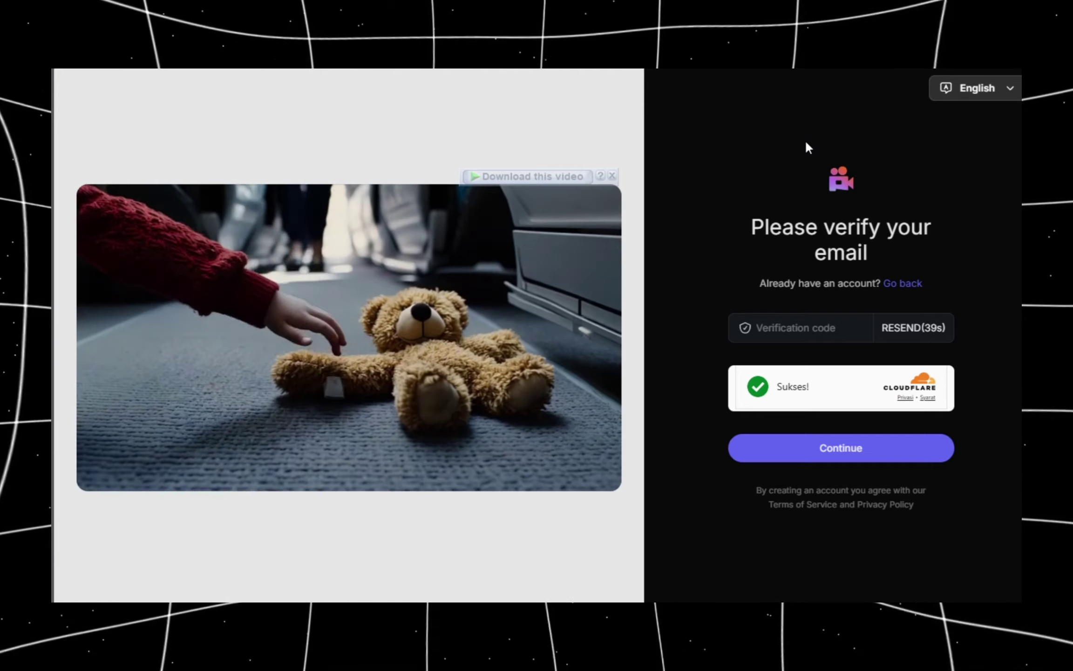
- Refresh the mail.tm inbox, open the "Register to PixVerse" email and copy its verification code
{"action": "key", "text": "ctrl+Tab"}
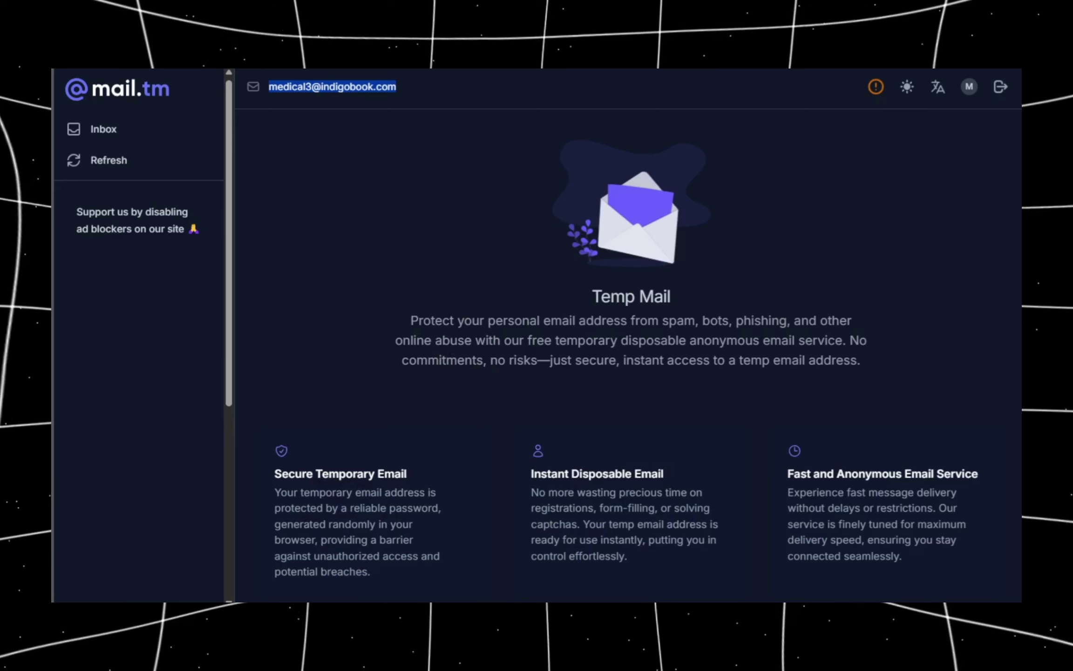
{"action": "left_click", "coordinate": [356, 143]}
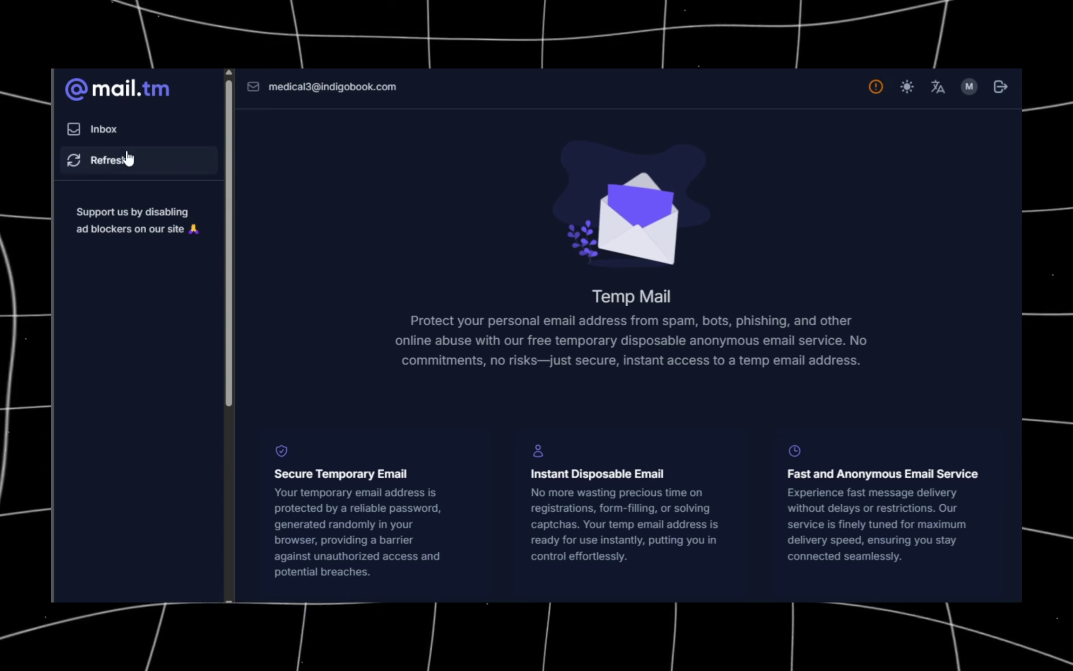
{"action": "left_click", "coordinate": [113, 162]}
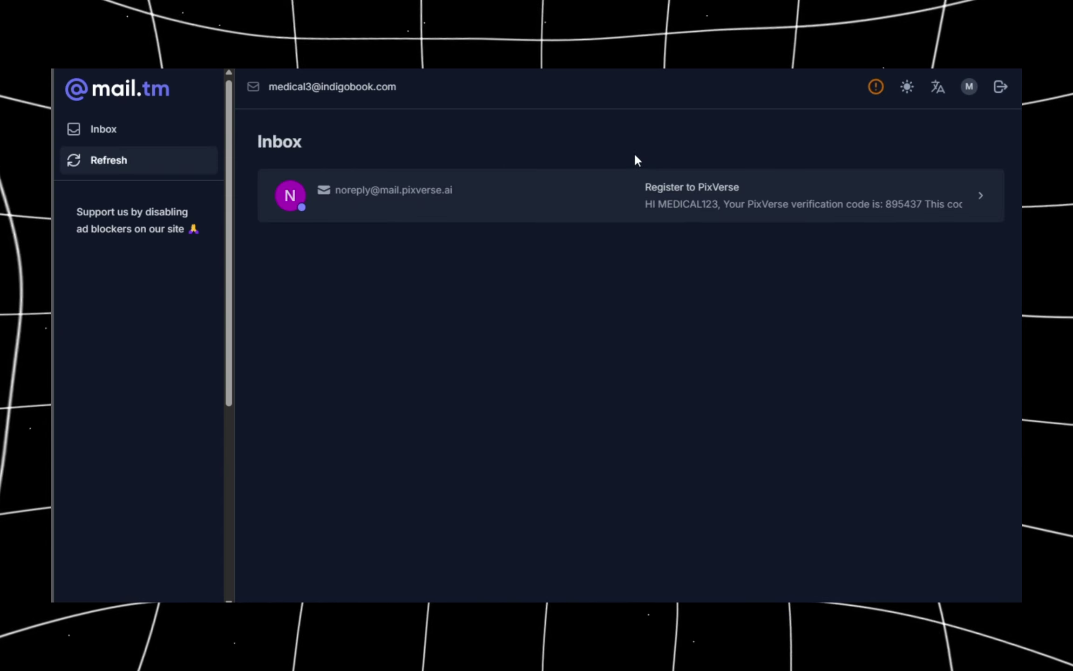
{"action": "left_click", "coordinate": [472, 202]}
{"action": "scroll", "coordinate": [605, 288], "scroll_direction": "down", "scroll_amount": 5}
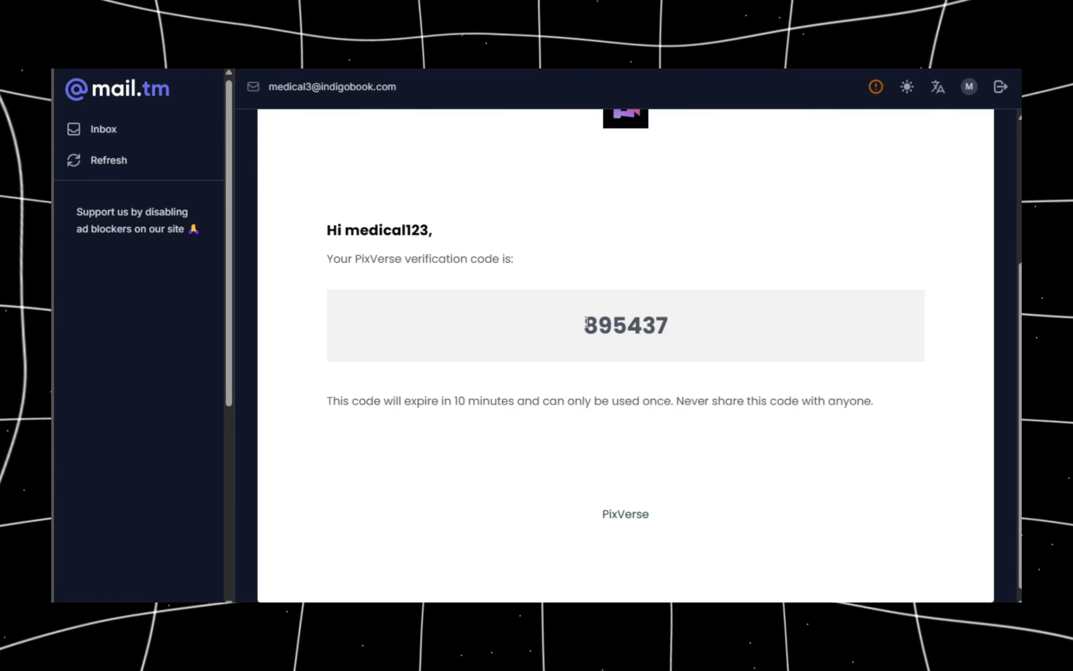
{"action": "double_click", "coordinate": [596, 324]}
{"action": "left_click", "coordinate": [708, 275]}
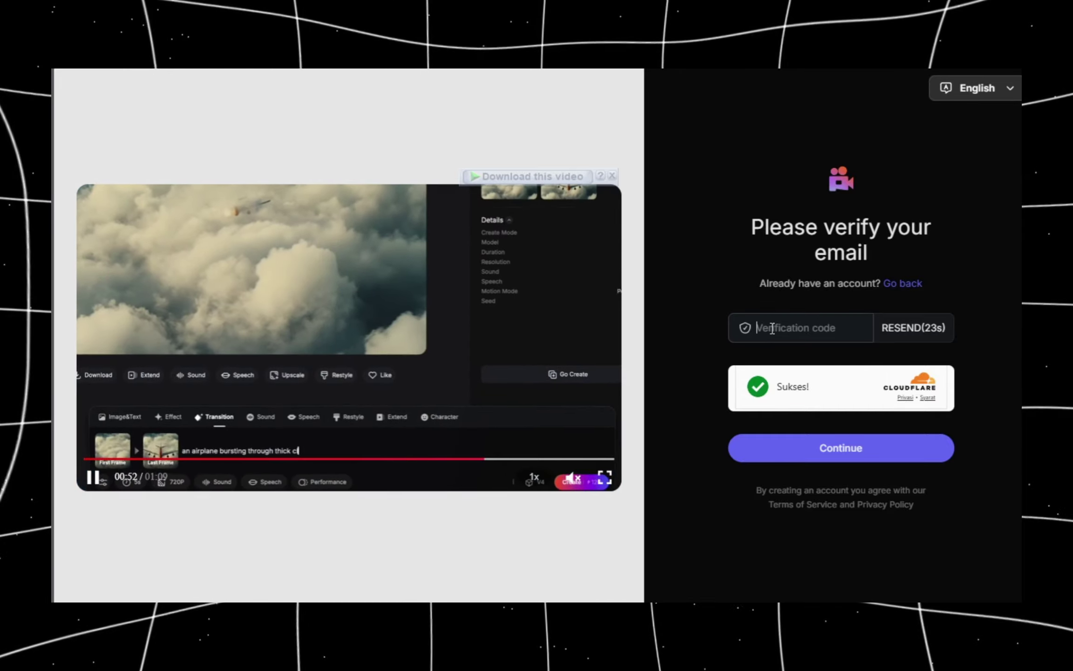
- Enter the copied verification code on PixVerse's email verification page and submit it
{"action": "left_click", "coordinate": [772, 329]}
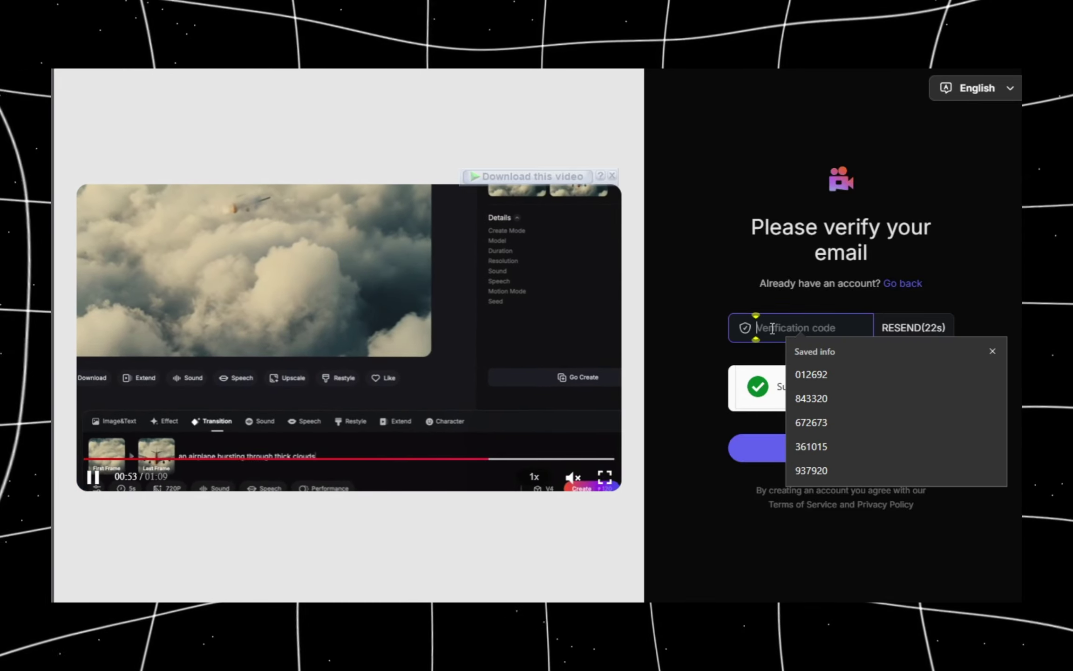
{"action": "key", "text": "ctrl+v"}
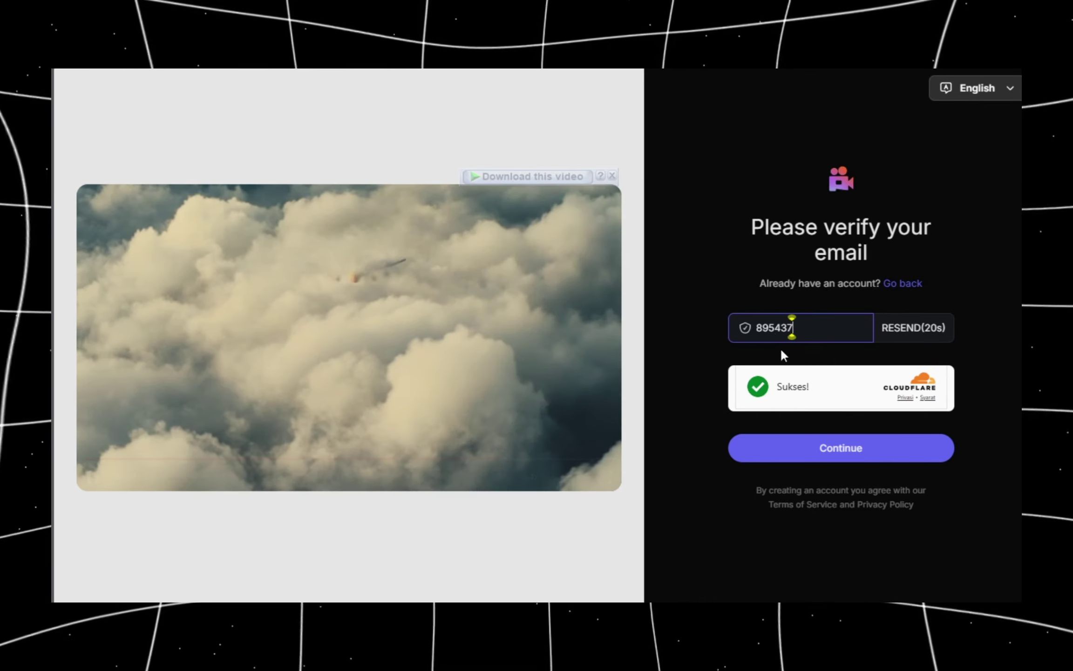
{"action": "left_click", "coordinate": [824, 446]}
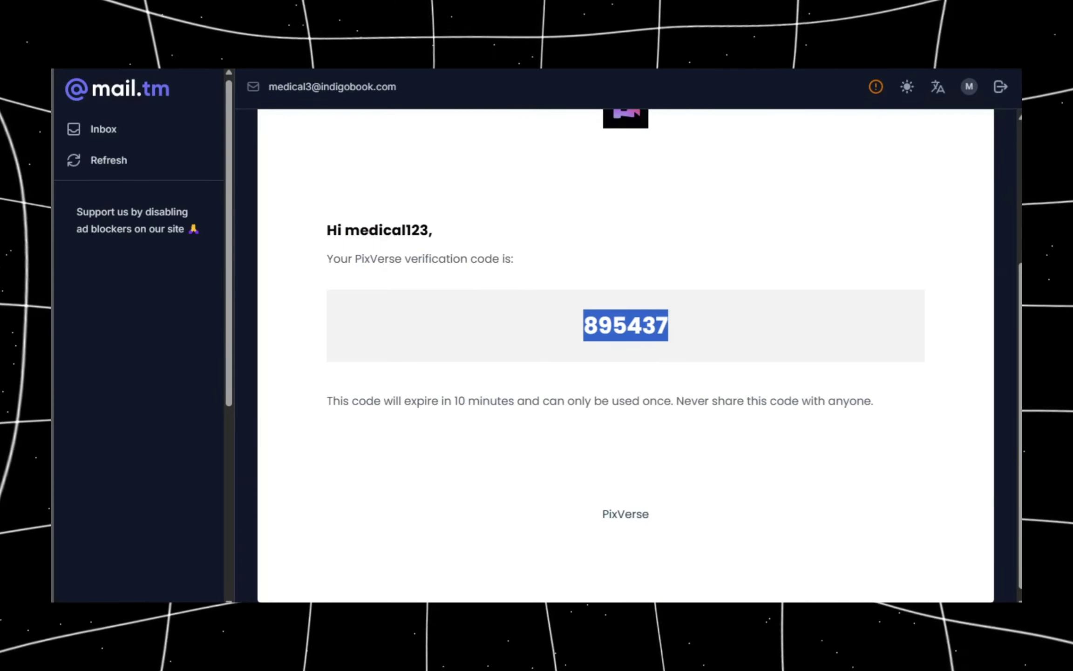
- Delete the current temporary email account in mail.tm and confirm the deletion
{"action": "left_click", "coordinate": [967, 89]}
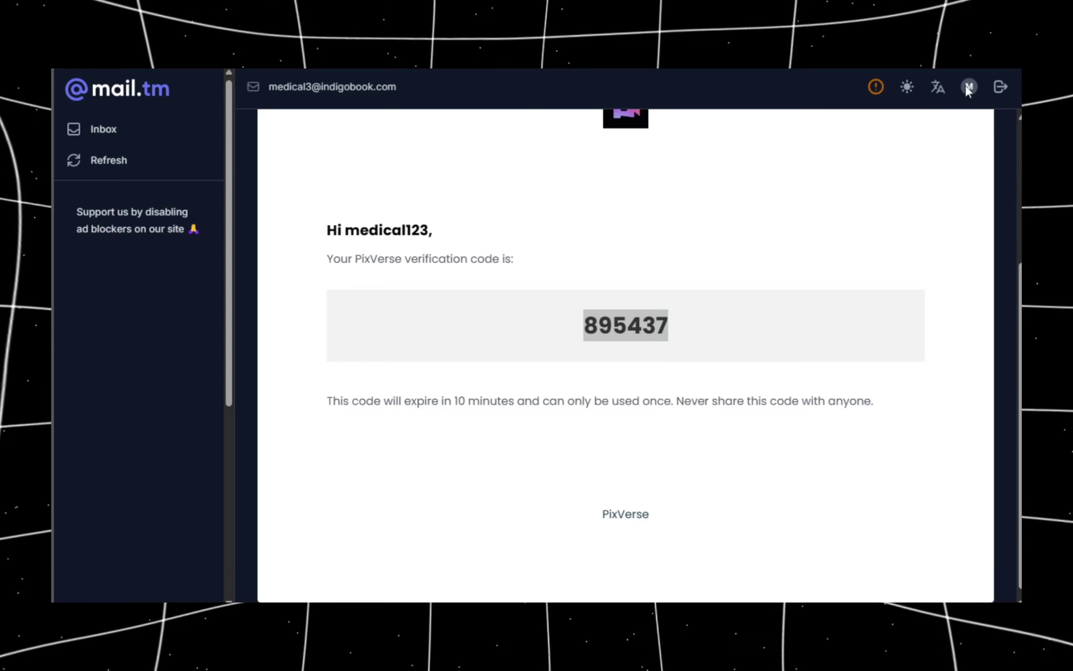
{"action": "left_click", "coordinate": [927, 223]}
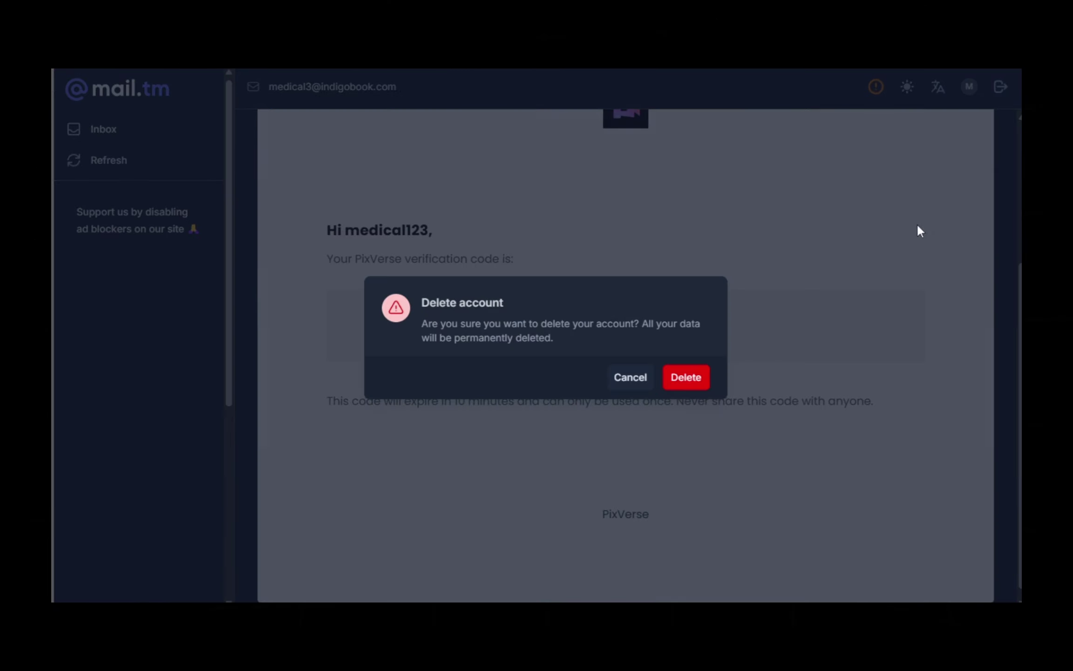
{"action": "left_click", "coordinate": [698, 376]}
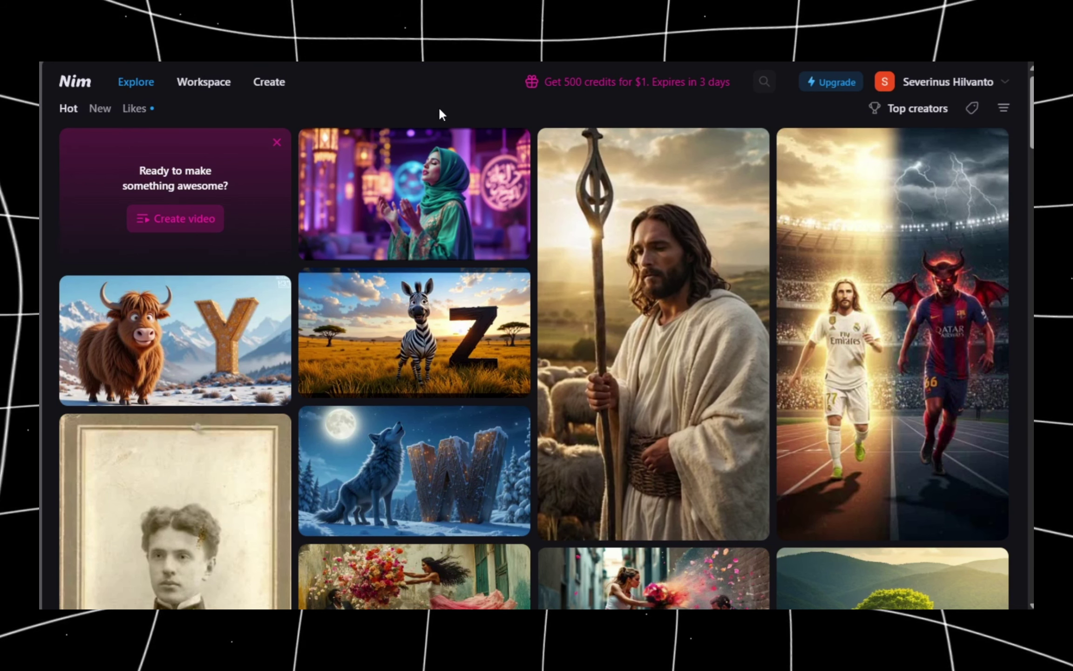
- In Nim, start an Image to video creation and upload the TikTok screenshot of the child and llama under the cloud-topped leaf
{"action": "left_click", "coordinate": [172, 227]}
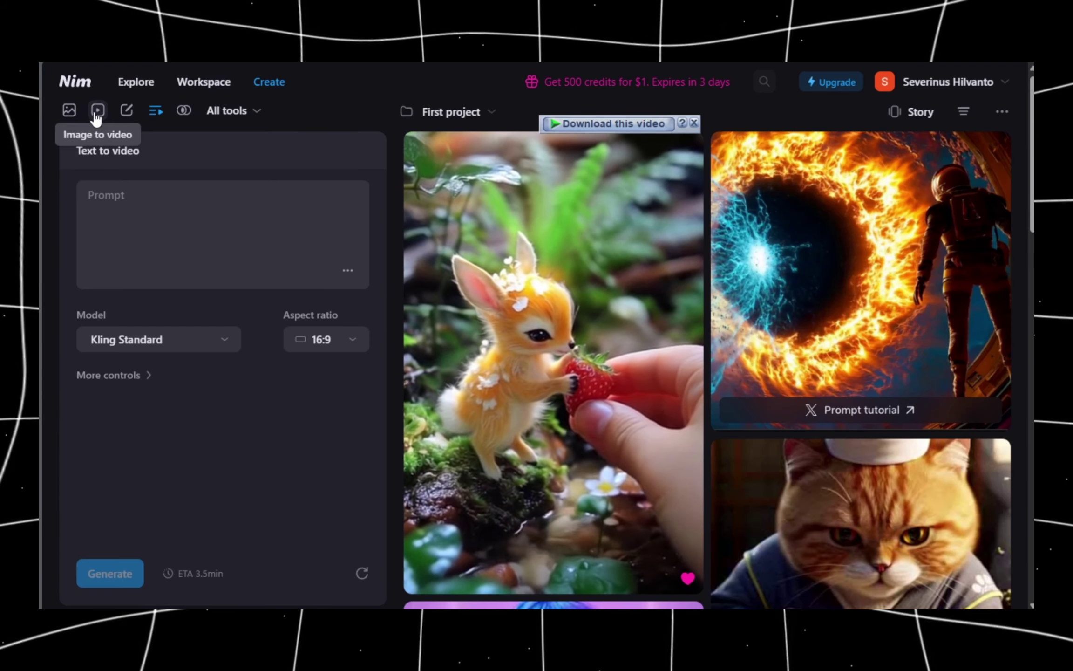
{"action": "left_click", "coordinate": [97, 111]}
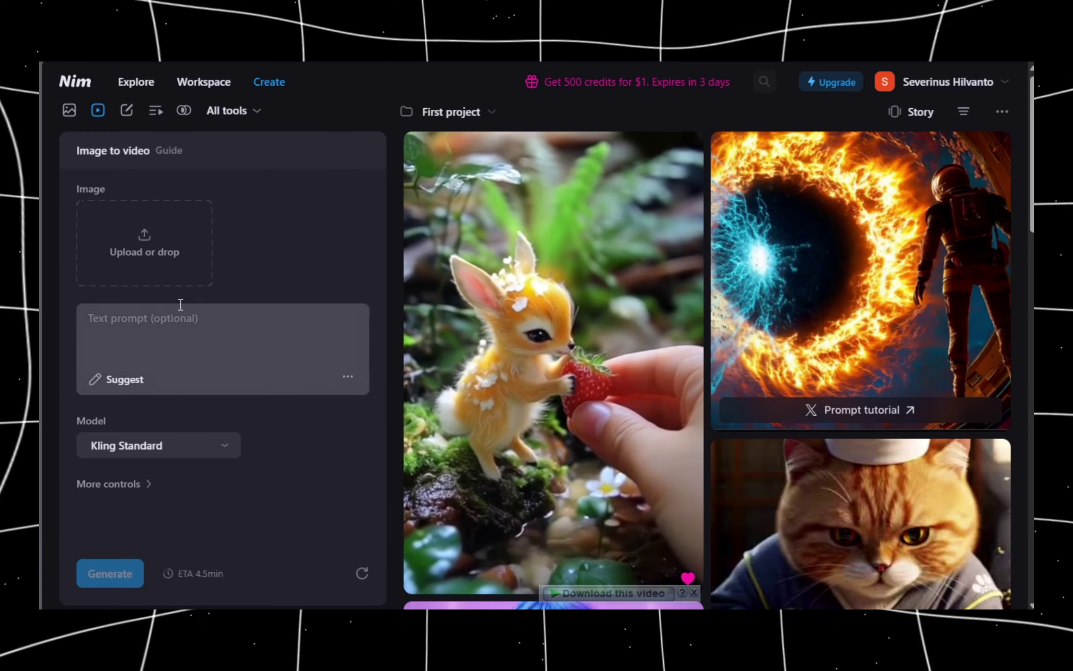
{"action": "left_click", "coordinate": [144, 254]}
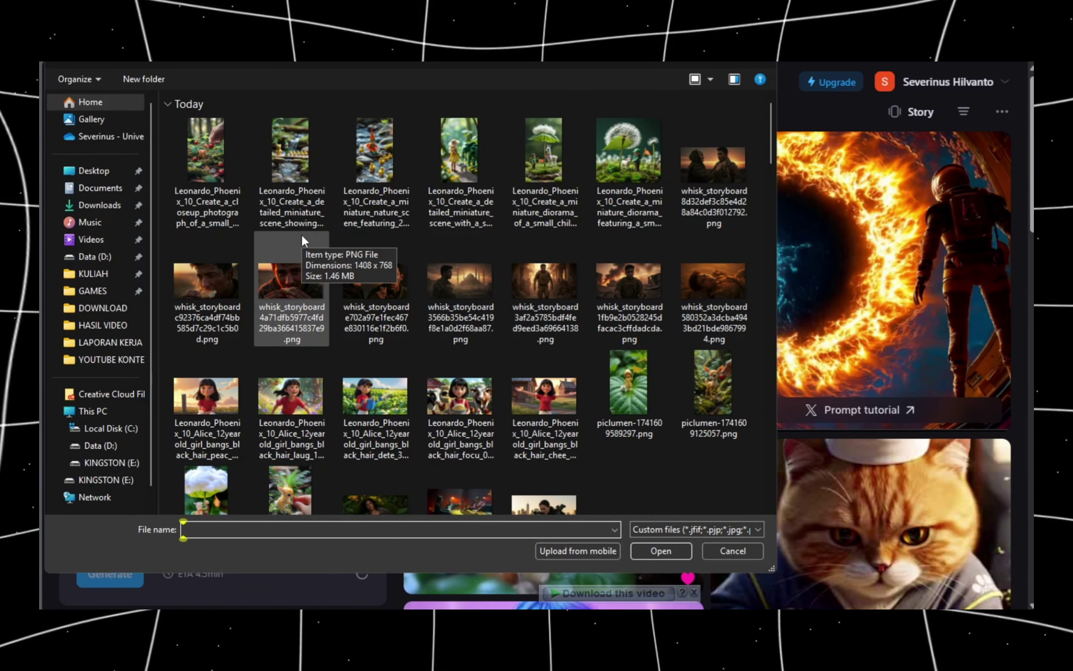
{"action": "scroll", "coordinate": [301, 233], "scroll_direction": "down", "scroll_amount": 3}
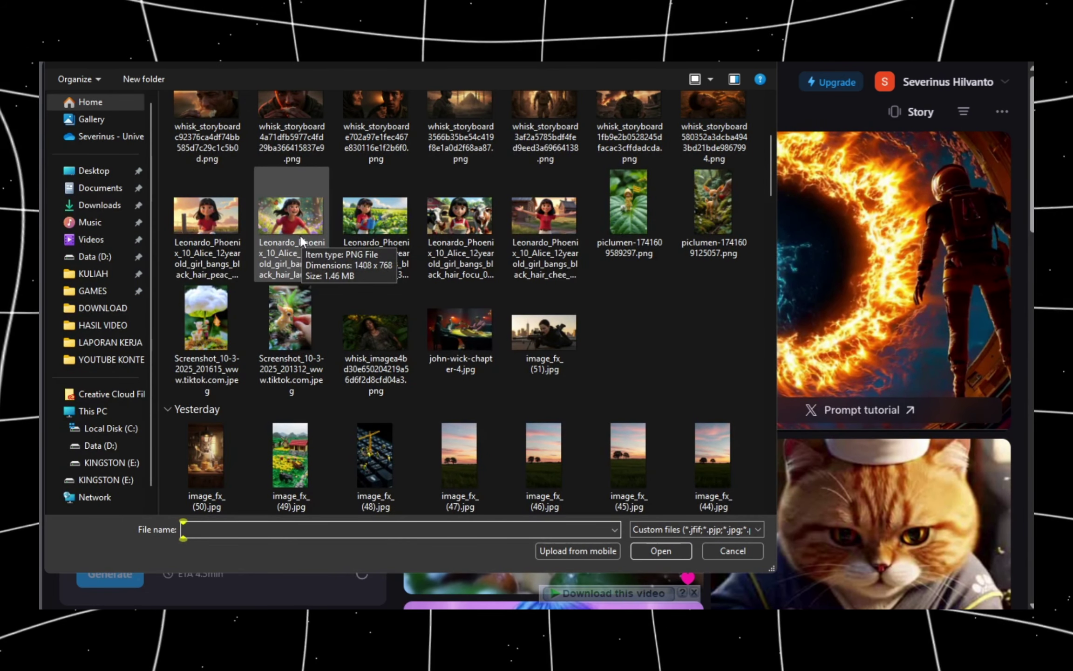
{"action": "double_click", "coordinate": [214, 318]}
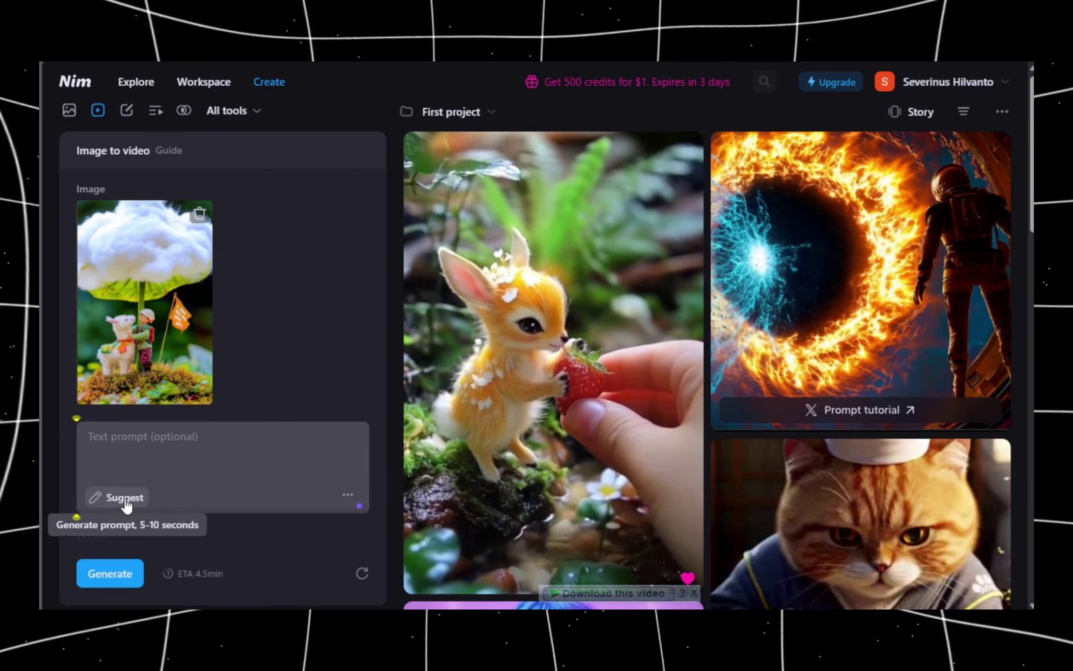
- Have Nim suggest a text prompt for the uploaded image, choose the Kling Standard model and generate the video
{"action": "left_click", "coordinate": [126, 503]}
{"action": "left_click", "coordinate": [216, 460]}
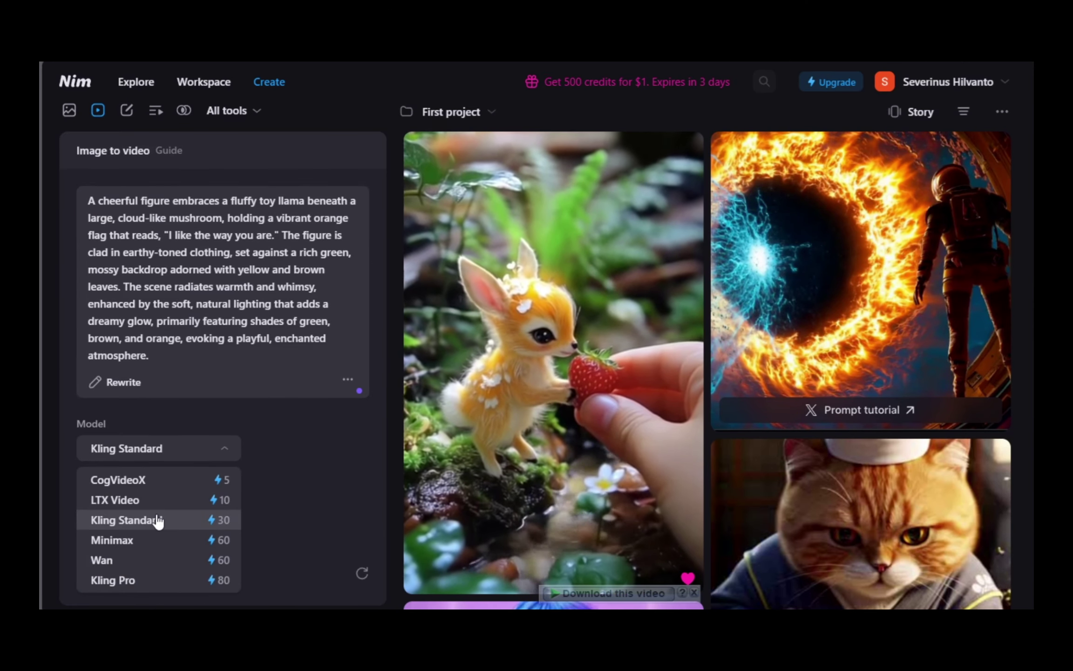
{"action": "left_click", "coordinate": [199, 520]}
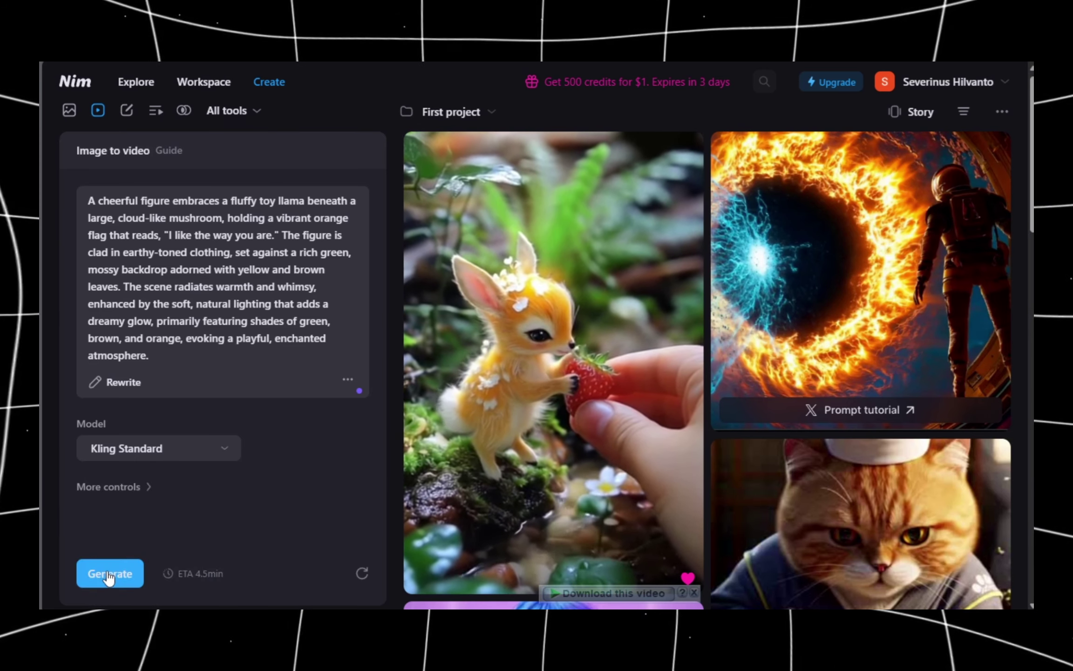
{"action": "left_click", "coordinate": [111, 574]}
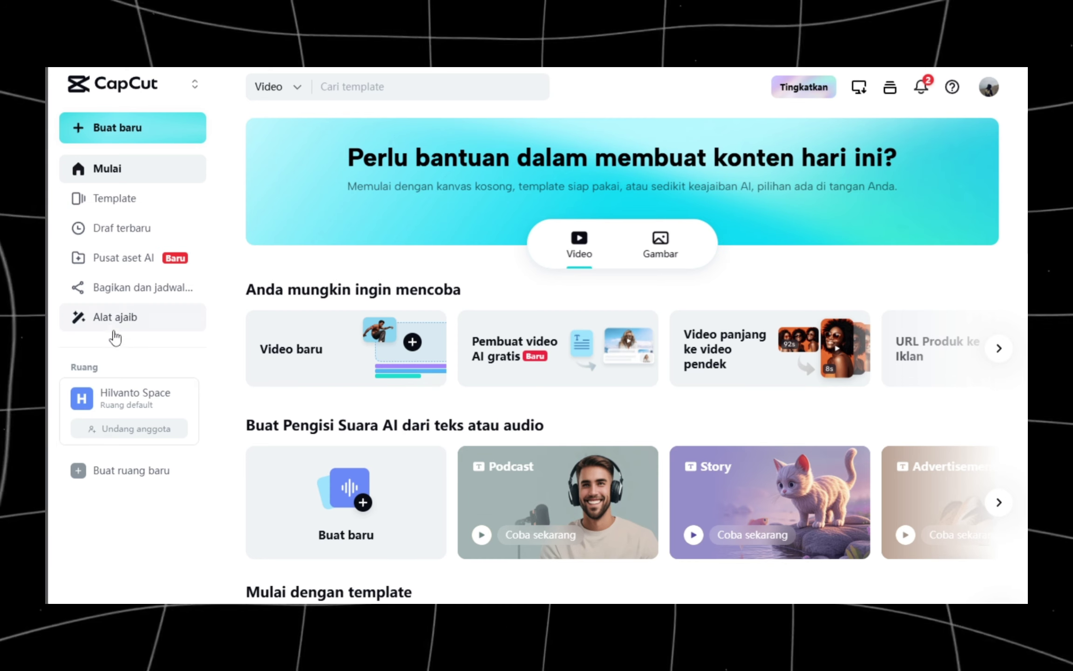
- In CapCut, open the "Peningkatan video" upscaling tool from the magic tools for video
{"action": "left_click", "coordinate": [139, 321]}
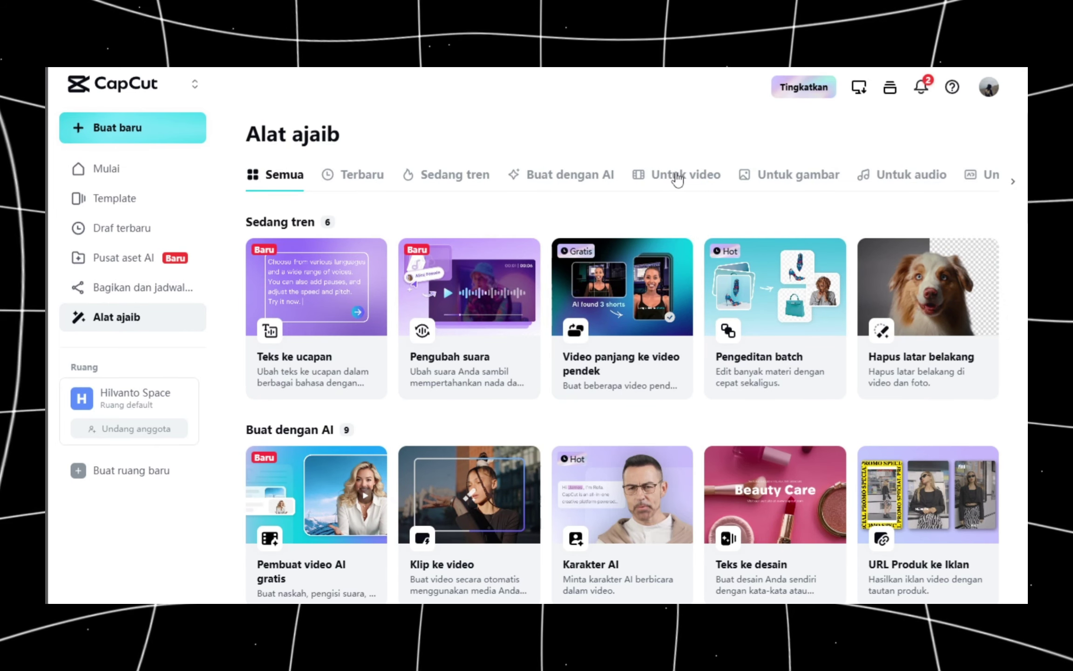
{"action": "left_click", "coordinate": [675, 185]}
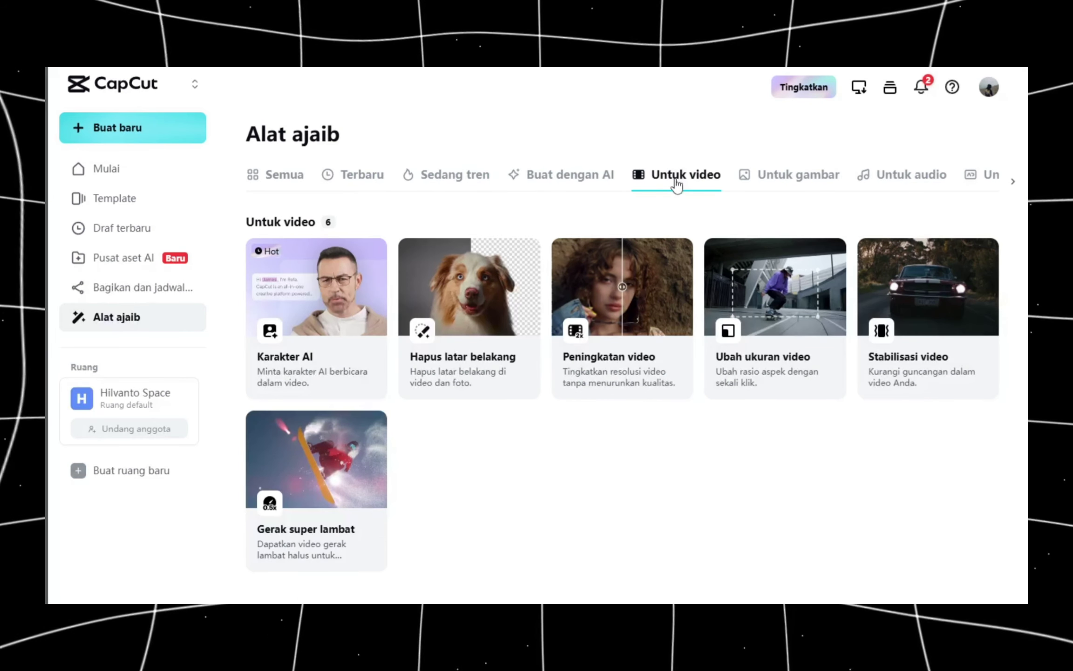
{"action": "left_click", "coordinate": [619, 305]}
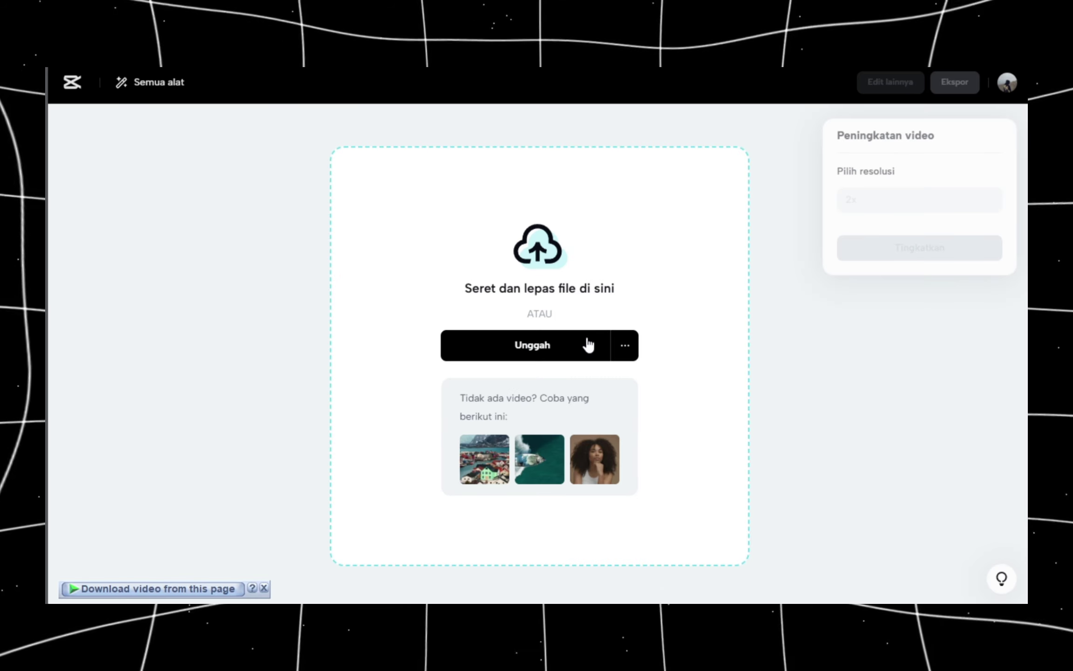
- Upload the video of the figure embracing the toy llama from the Downloads folder and upscale it at 2x resolution
{"action": "left_click", "coordinate": [539, 339]}
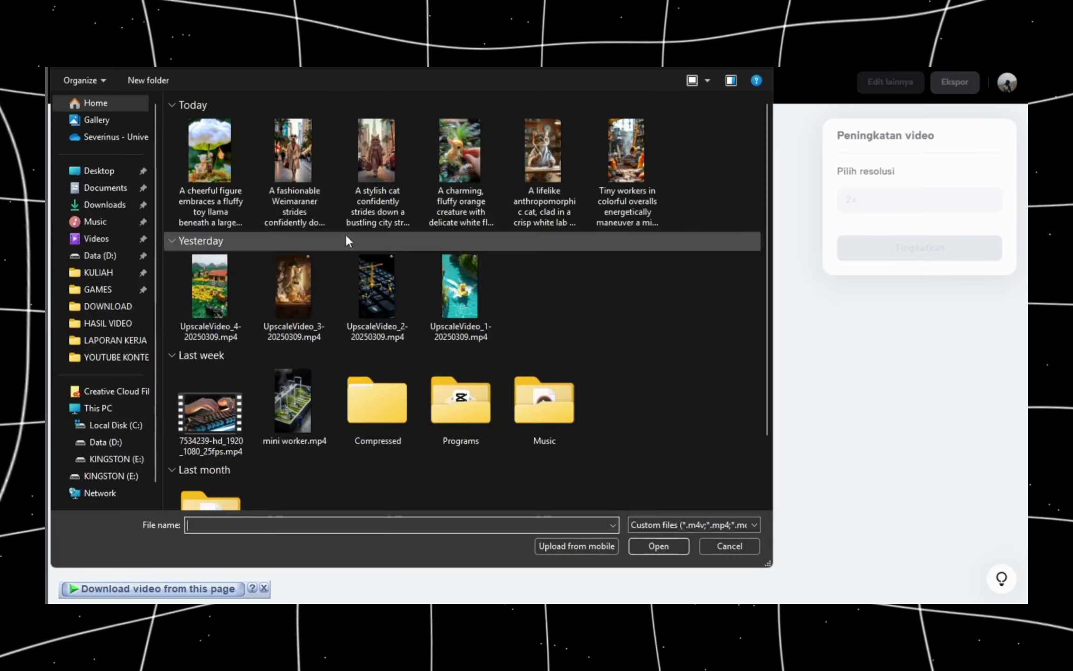
{"action": "left_click", "coordinate": [135, 211]}
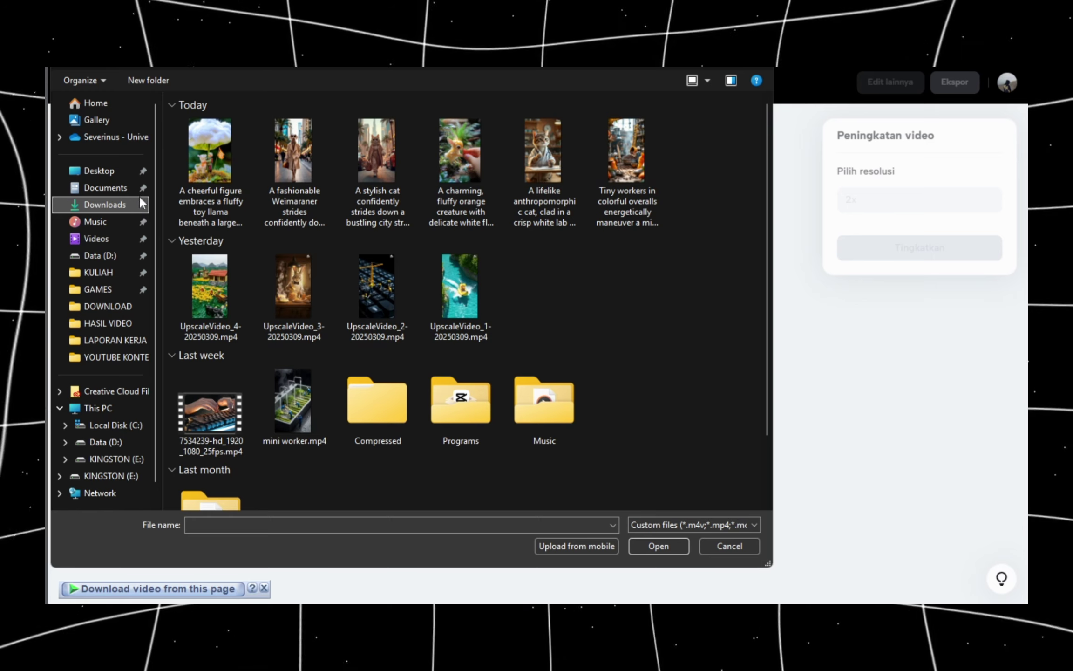
{"action": "double_click", "coordinate": [207, 153]}
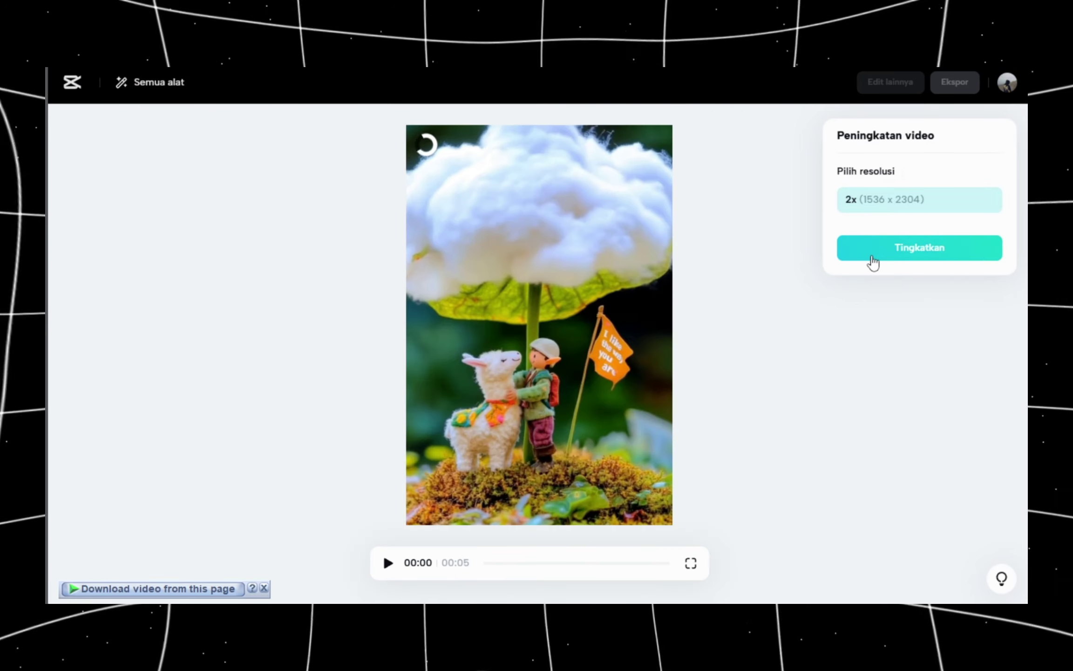
{"action": "left_click", "coordinate": [872, 259]}
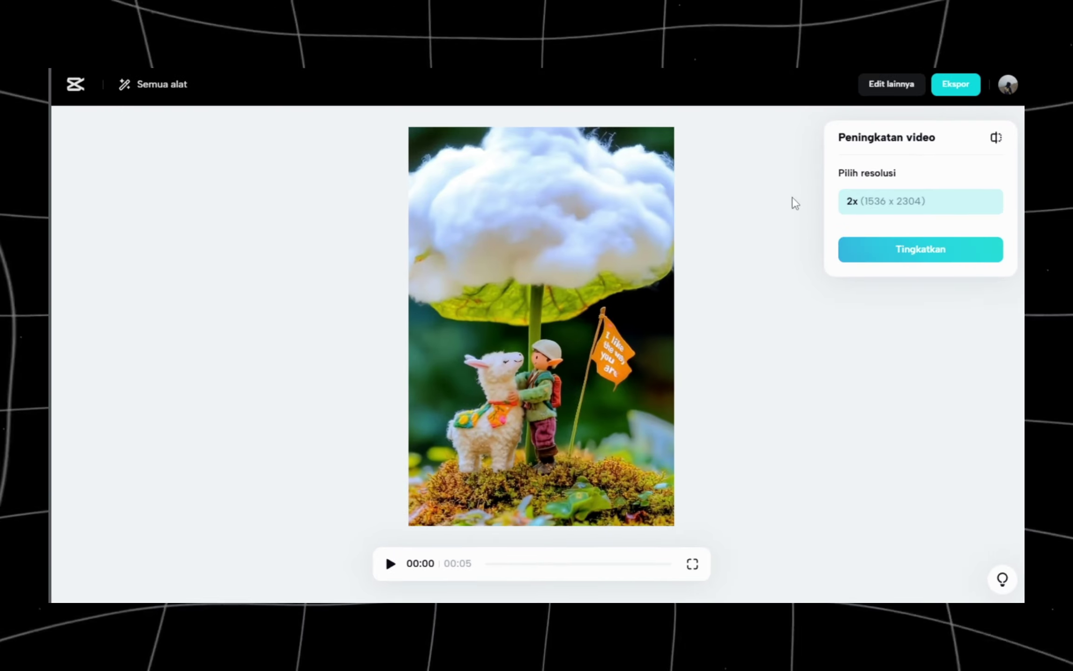
- Export the upscaled llama video and start downloading it as an MP4 file into the Downloads folder
{"action": "left_click", "coordinate": [954, 88]}
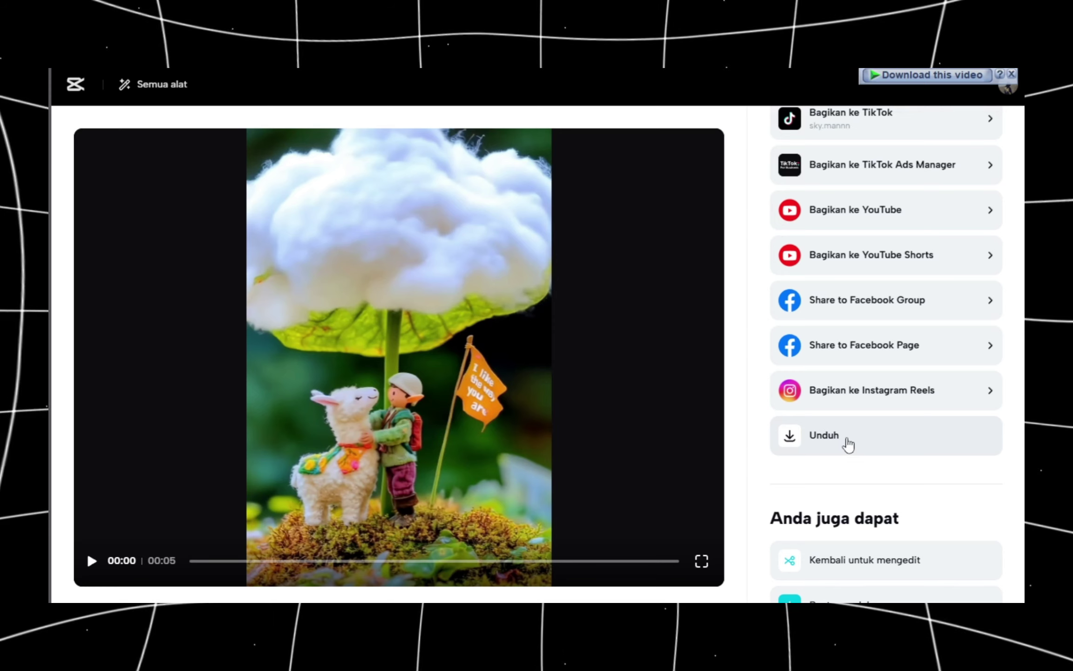
{"action": "left_click", "coordinate": [847, 440]}
{"action": "left_click", "coordinate": [670, 296]}
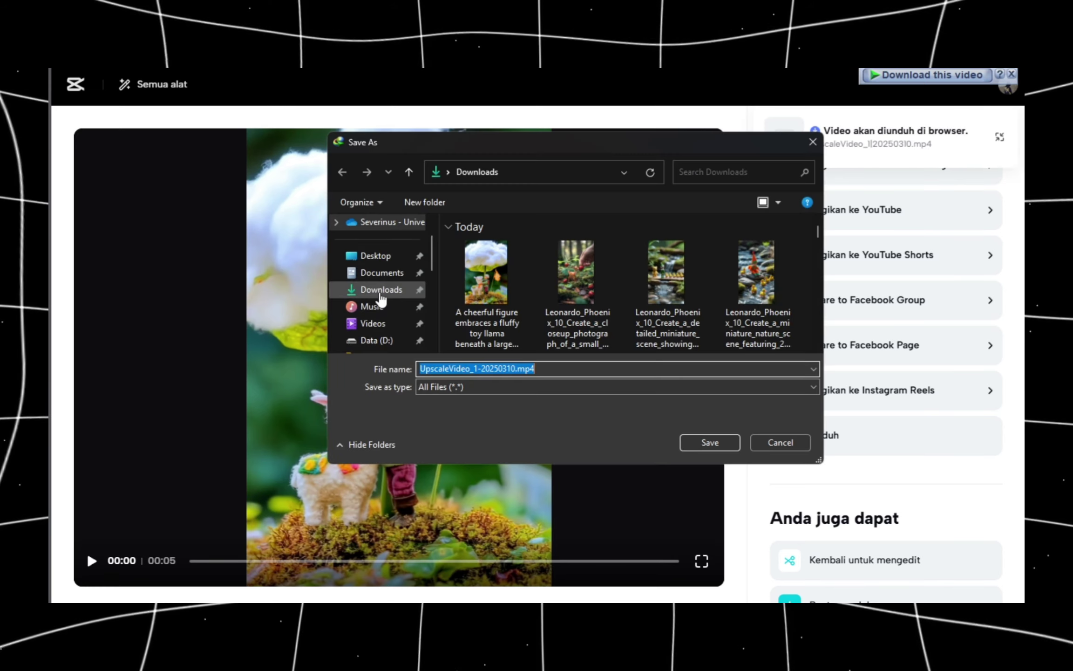